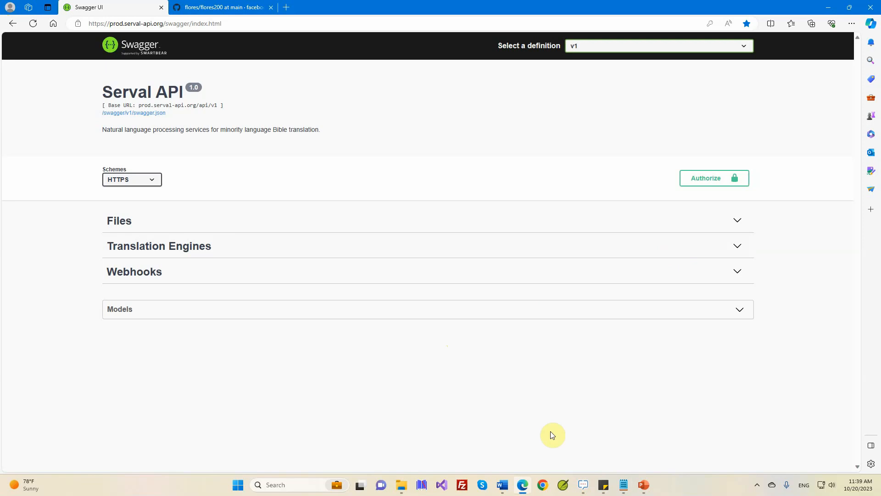
- View the workflow slide in PowerPoint, and inspect the contents of Dedua Bible.zip in File Explorer's "Dedua to Migabac" folder
{"action": "left_click", "coordinate": [644, 485]}
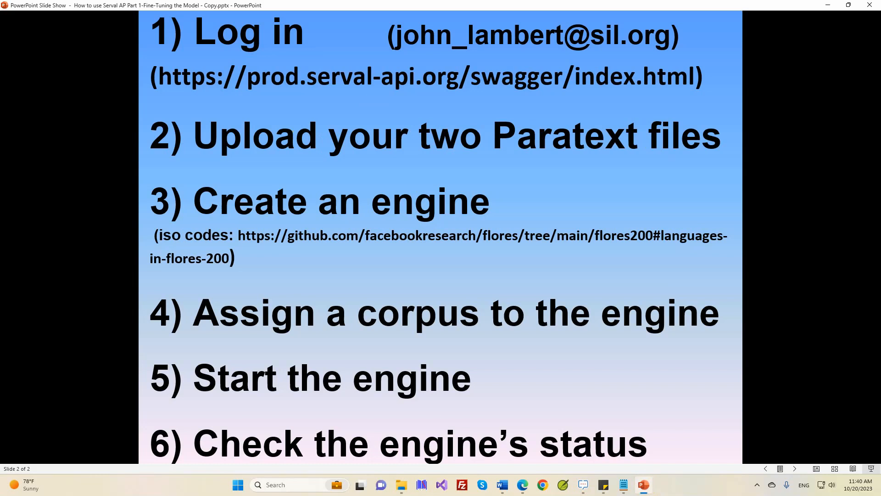
{"action": "left_click", "coordinate": [403, 485]}
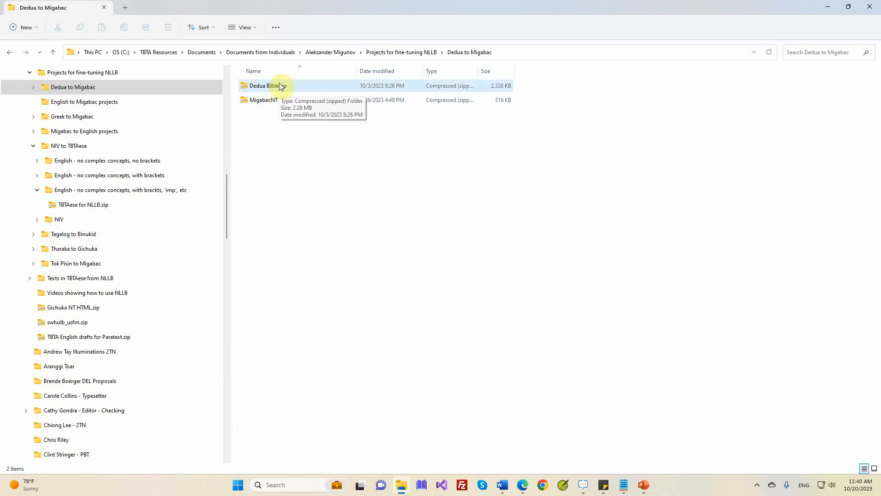
{"action": "double_click", "coordinate": [257, 87]}
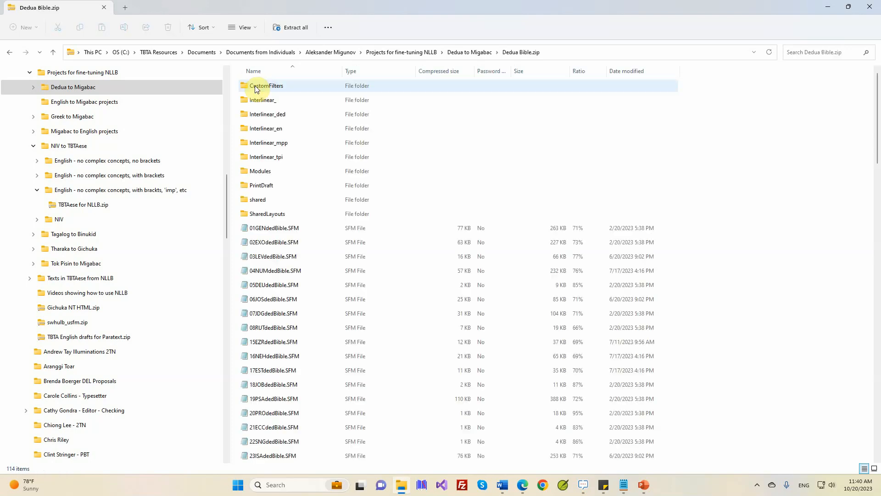
{"action": "left_click_drag", "start_coordinate": [877, 116], "coordinate": [878, 409]}
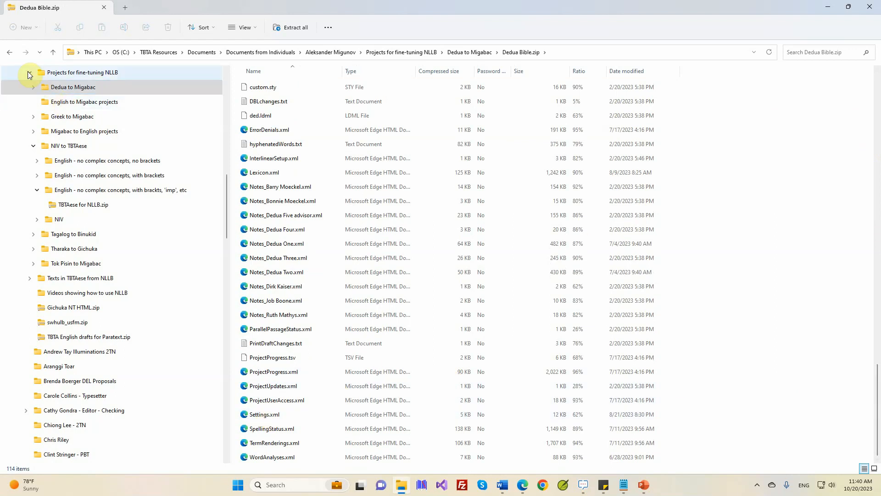
{"action": "left_click", "coordinate": [10, 53]}
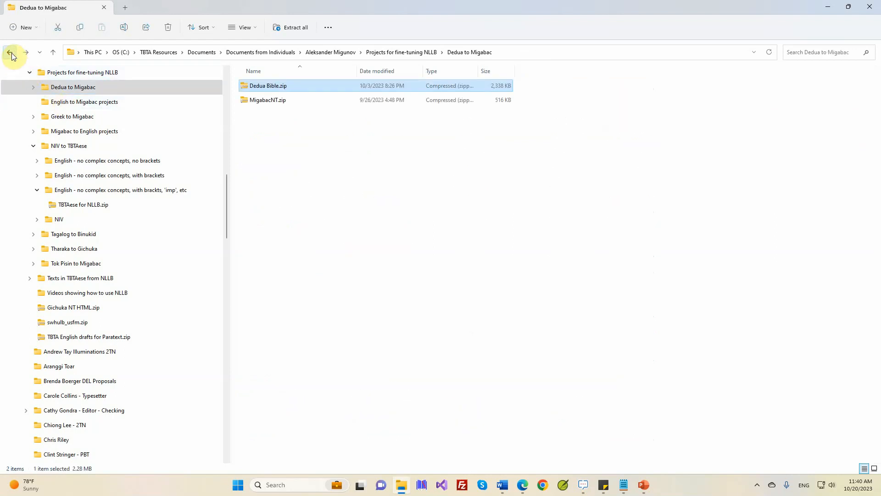
- Inspect the contents of MigabacNT.zip in the "Dedua to Migabac" folder, and put File Explorer away
{"action": "double_click", "coordinate": [271, 101]}
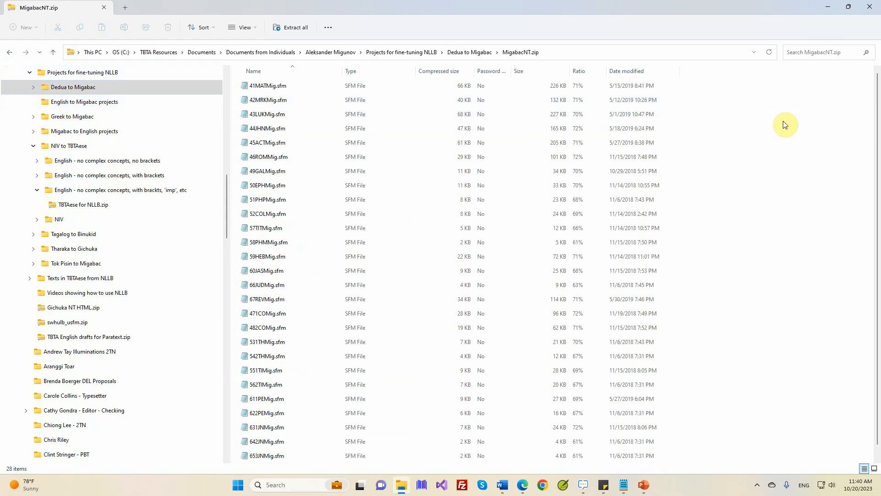
{"action": "scroll", "coordinate": [877, 185], "scroll_direction": "down", "scroll_amount": 1}
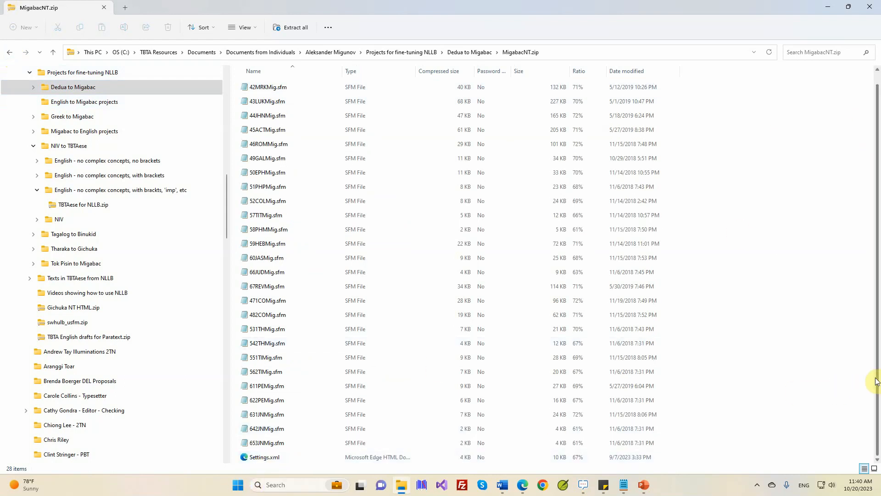
{"action": "scroll", "coordinate": [877, 379], "scroll_direction": "up", "scroll_amount": 1}
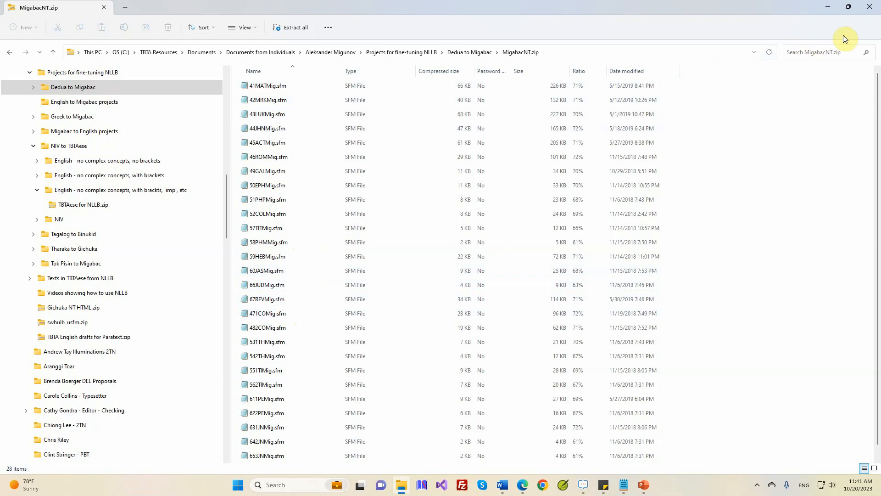
{"action": "left_click", "coordinate": [828, 8]}
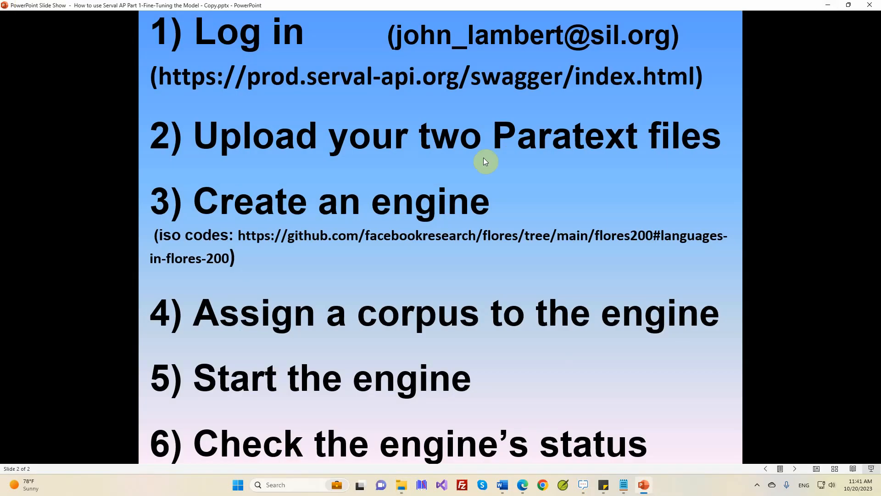
- Switch to the Serval API page in Edge and enable trying out the POST /files request for uploading a new file
{"action": "left_click", "coordinate": [522, 484]}
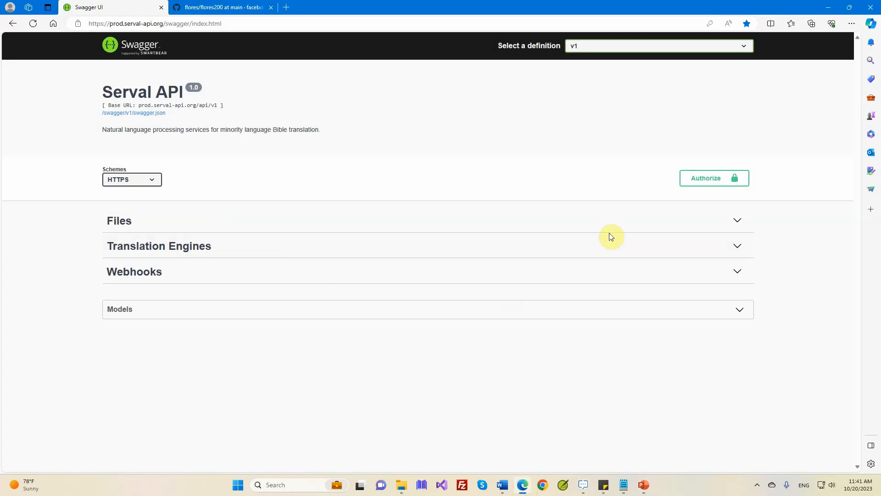
{"action": "left_click", "coordinate": [739, 220]}
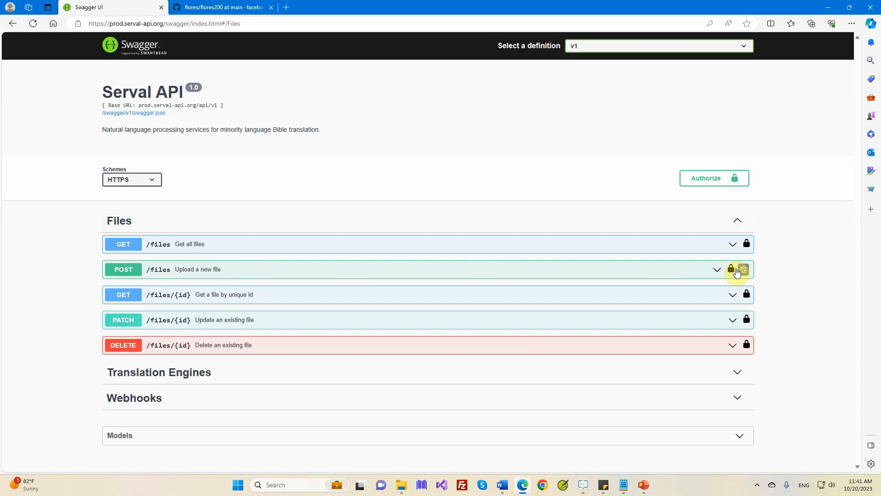
{"action": "left_click", "coordinate": [718, 270]}
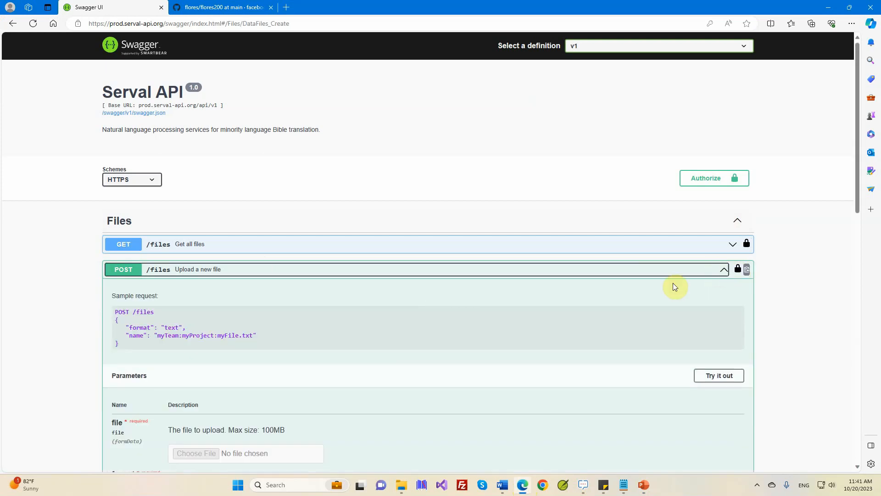
{"action": "left_click", "coordinate": [719, 376]}
{"action": "scroll", "coordinate": [452, 373], "scroll_direction": "down", "scroll_amount": 4}
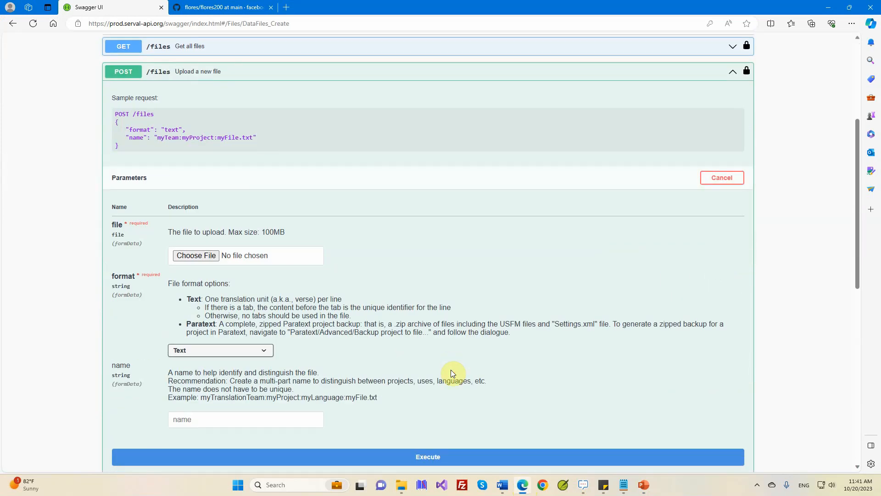
- Choose Dedua Bible.zip from the "Dedua to Migabac" folder under "Projects for fine-tuning NLLB" as the file to upload
{"action": "left_click", "coordinate": [208, 259]}
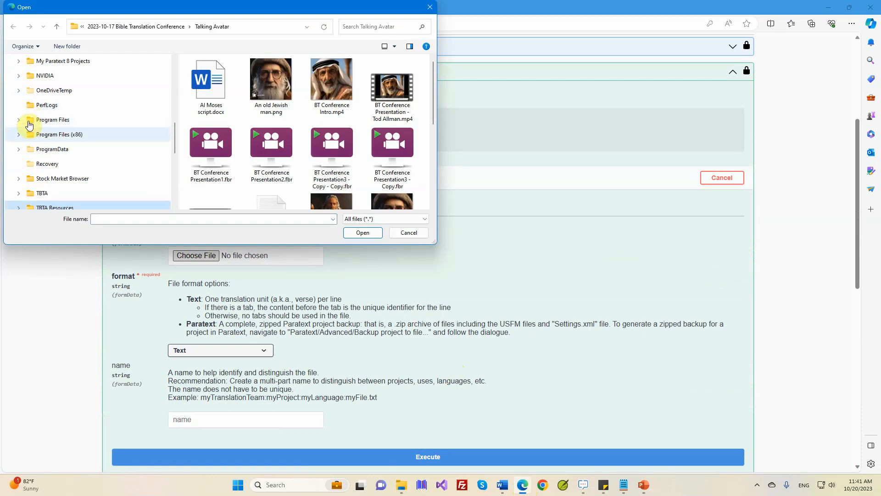
{"action": "scroll", "coordinate": [20, 202], "scroll_direction": "down", "scroll_amount": 1}
{"action": "left_click", "coordinate": [20, 201]}
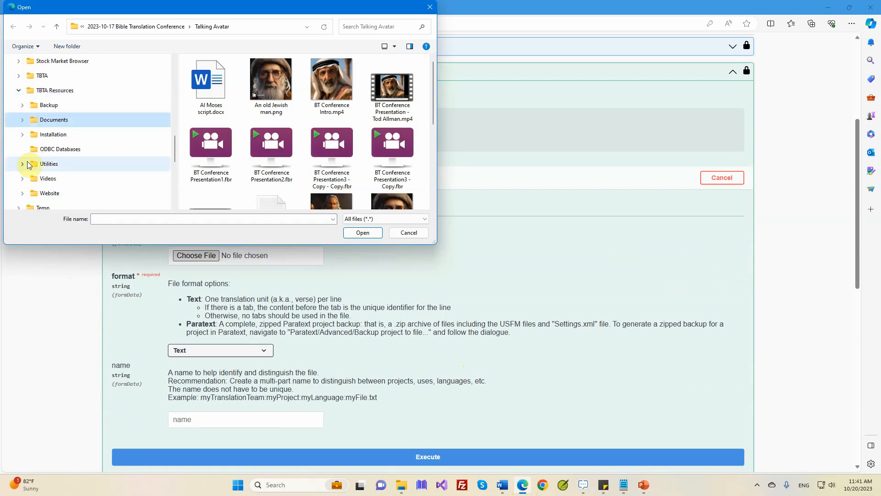
{"action": "left_click", "coordinate": [22, 121]}
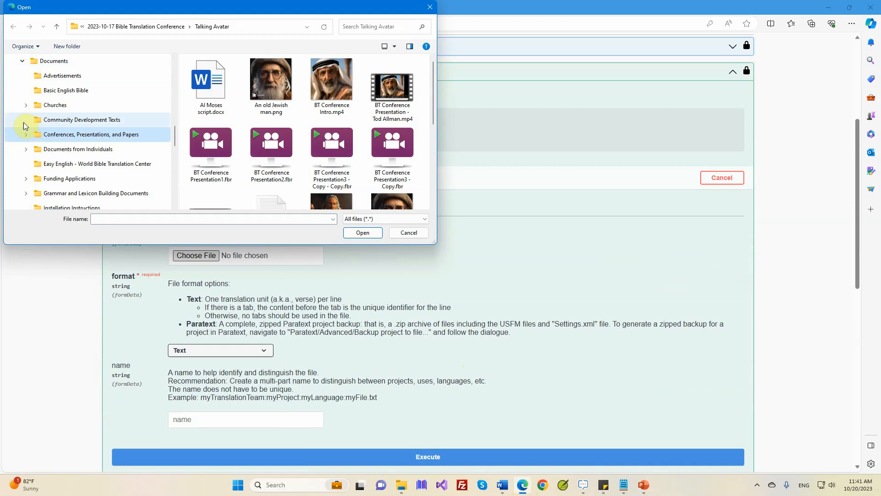
{"action": "left_click", "coordinate": [29, 149]}
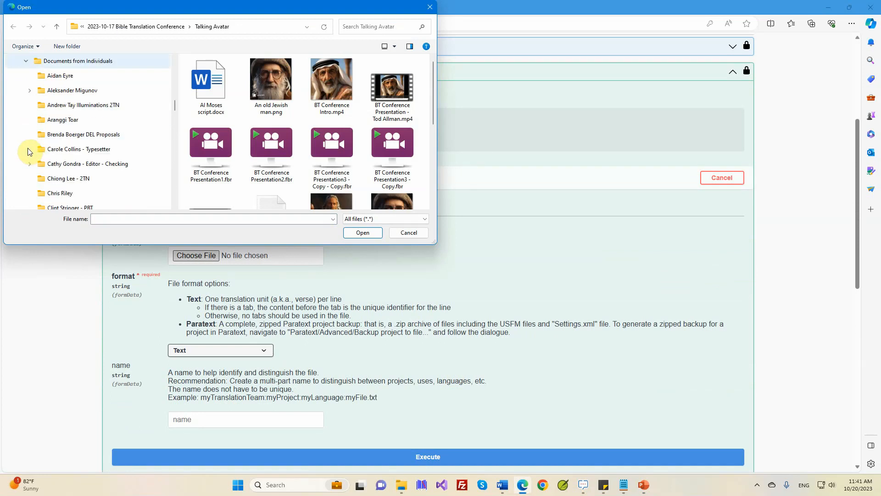
{"action": "left_click", "coordinate": [30, 90]}
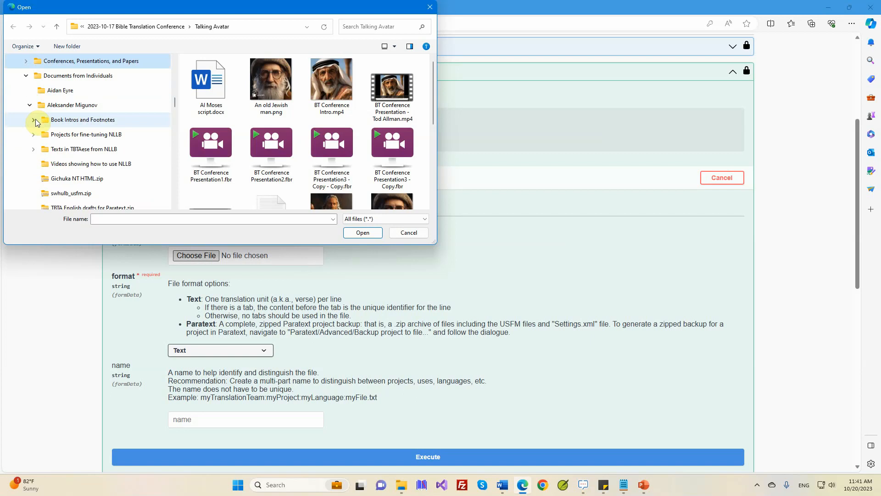
{"action": "left_click", "coordinate": [35, 134]}
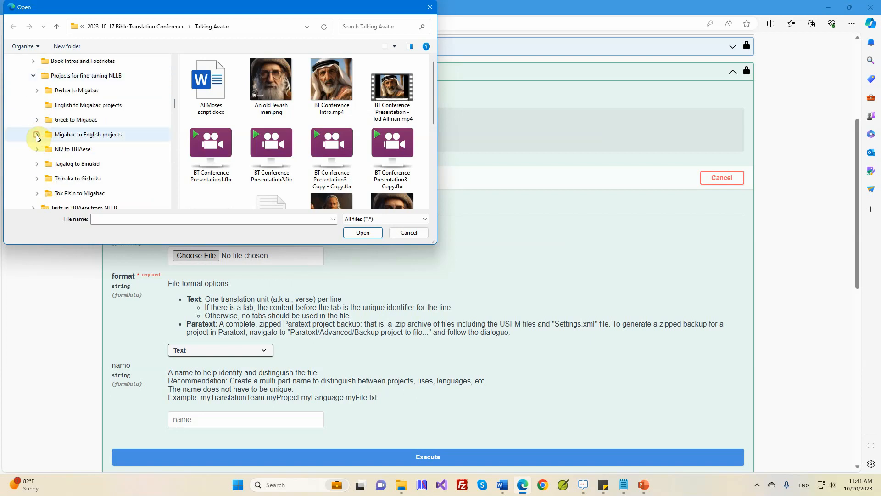
{"action": "left_click", "coordinate": [68, 90]}
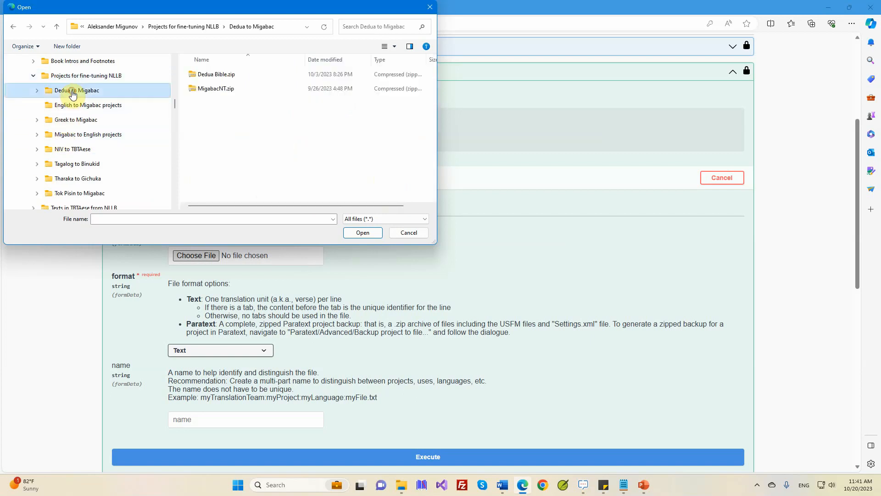
{"action": "double_click", "coordinate": [217, 76]}
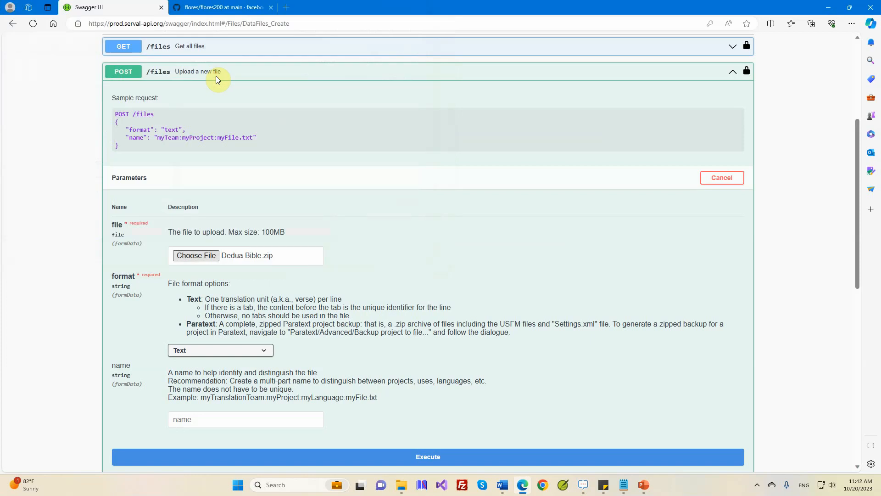
- Set the file format to Paratext, name the file with the uploader's full name plus "-Dedua-Bible", and execute the upload
{"action": "left_click", "coordinate": [263, 350]}
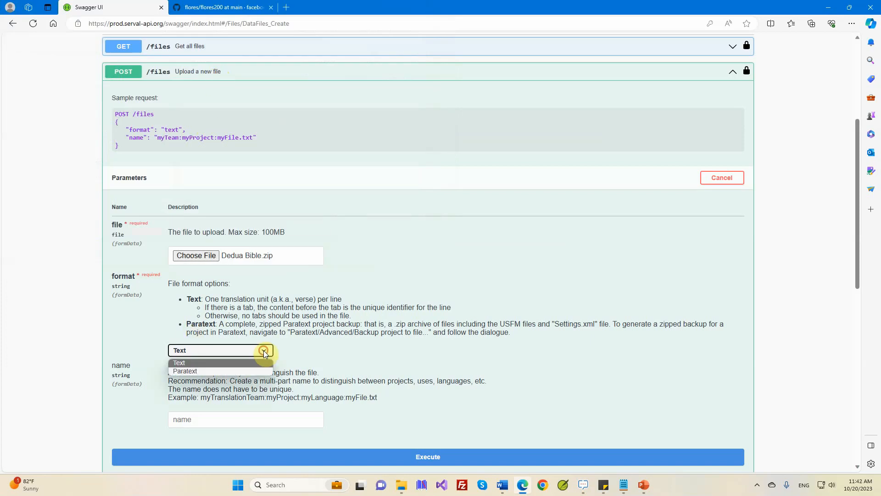
{"action": "left_click", "coordinate": [230, 370]}
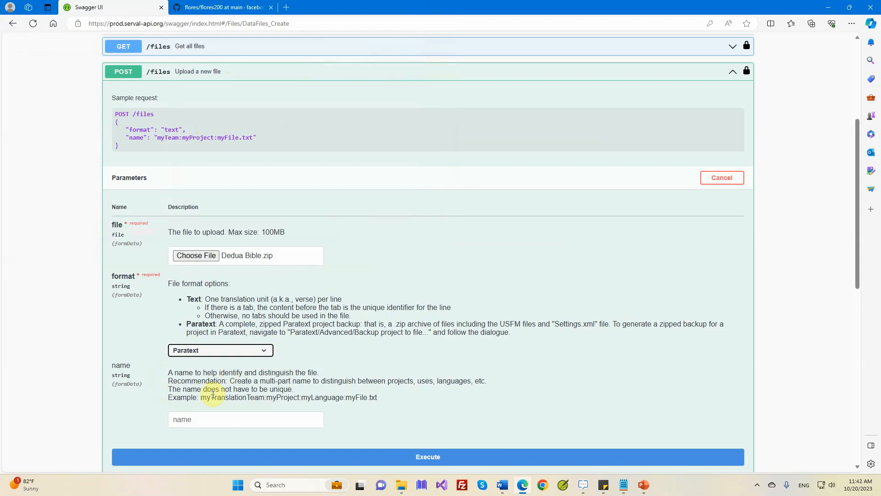
{"action": "left_click", "coordinate": [198, 419]}
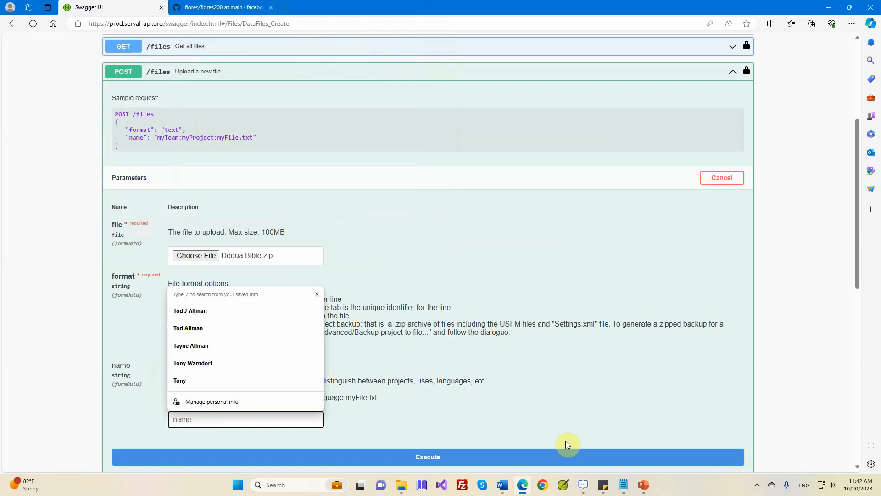
{"action": "type", "text": "Tod-All"}
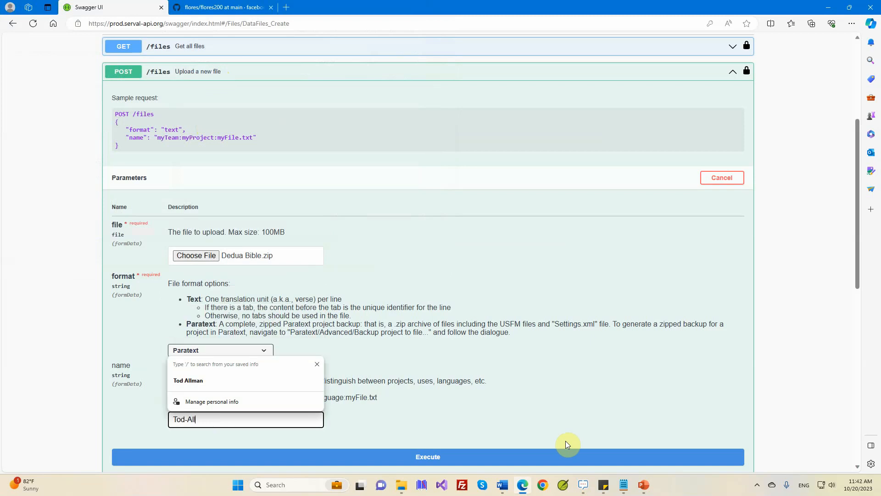
{"action": "type", "text": "man-Dedua"}
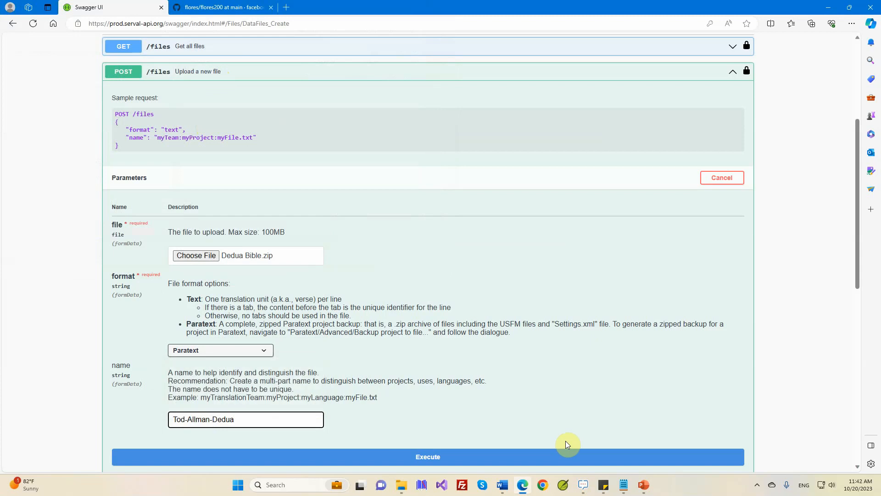
{"action": "type", "text": "-Bible"}
{"action": "left_click", "coordinate": [453, 461]}
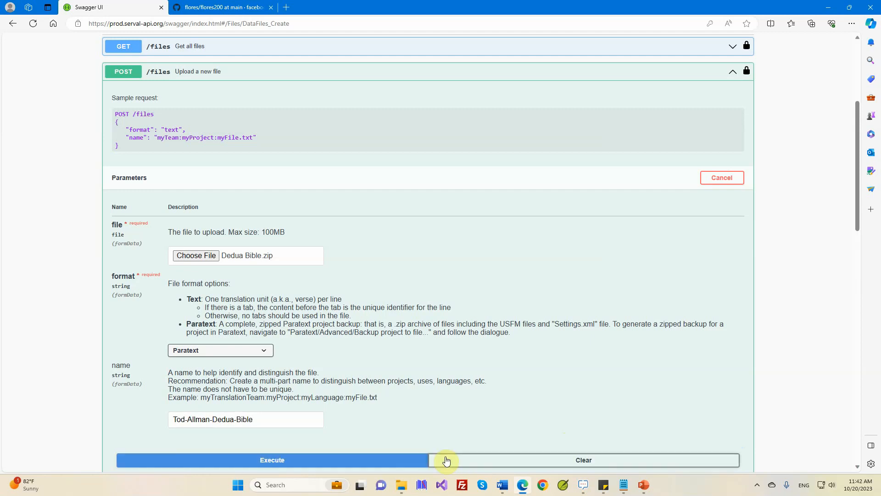
- Copy the uploaded Dedua Bible file's id value from the server's response body
{"action": "scroll", "coordinate": [446, 457], "scroll_direction": "down", "scroll_amount": 6}
{"action": "scroll", "coordinate": [445, 456], "scroll_direction": "down", "scroll_amount": 2}
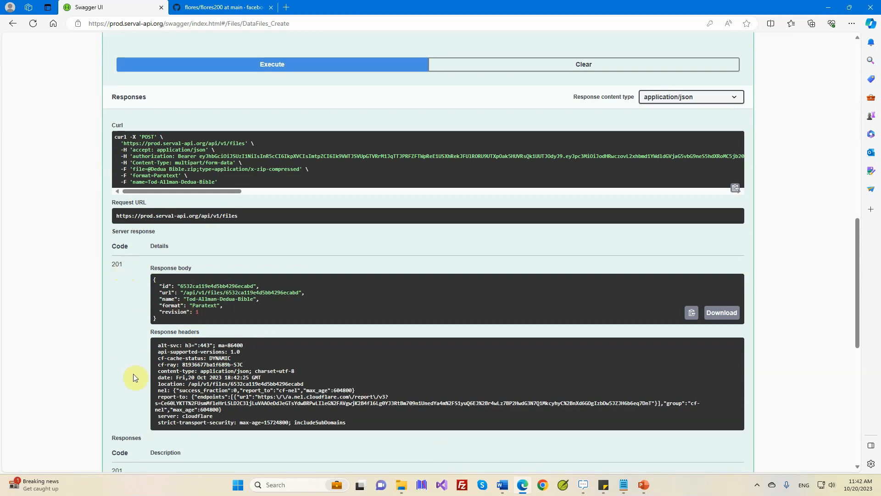
{"action": "scroll", "coordinate": [133, 374], "scroll_direction": "down", "scroll_amount": 1}
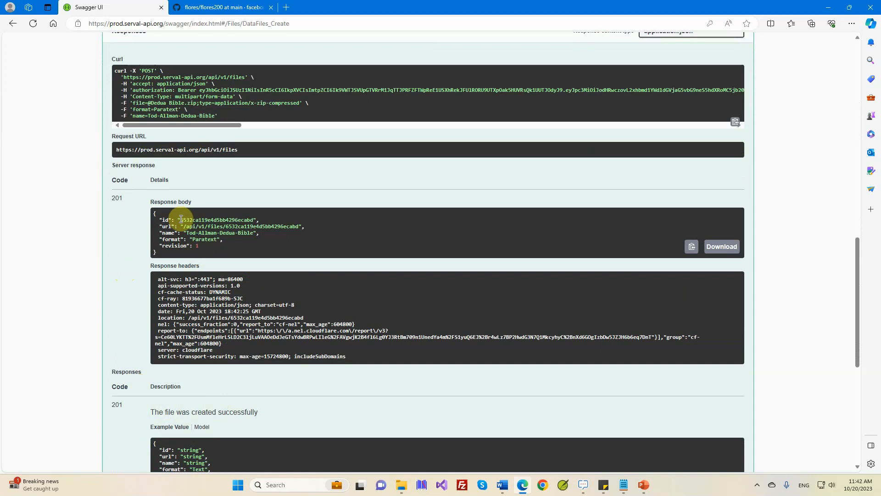
{"action": "left_click_drag", "start_coordinate": [182, 220], "coordinate": [255, 220]}
{"action": "key", "text": "ctrl+c"}
- In the blank Word document, write the heading "Dedua to Migabac" and a "Dedua Bible id:" line with the copied id
{"action": "mouse_move", "coordinate": [502, 484]}
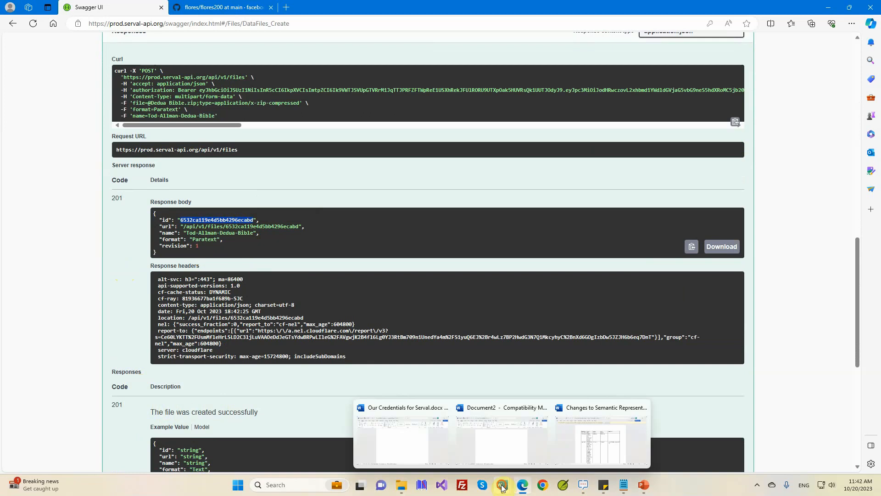
{"action": "left_click", "coordinate": [495, 447]}
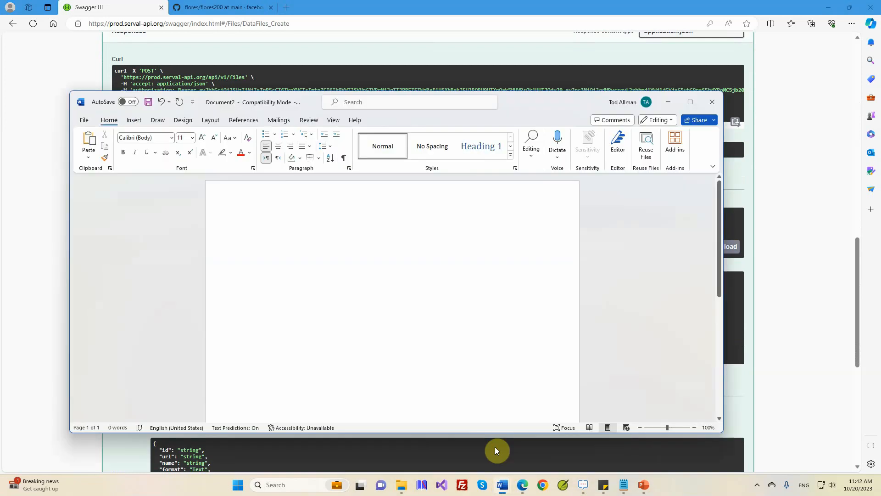
{"action": "type", "text": "Dedua to Migabac"}
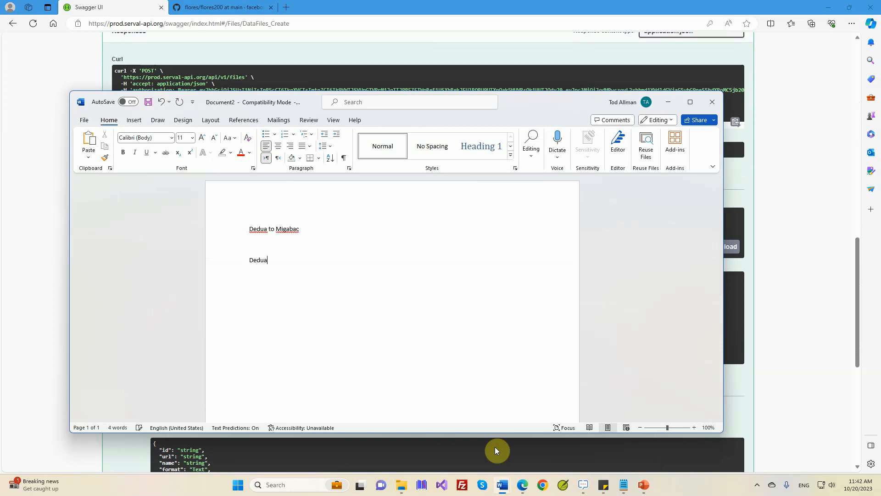
{"action": "type", "text": " Bible id:"}
{"action": "key", "text": "ctrl+v"}
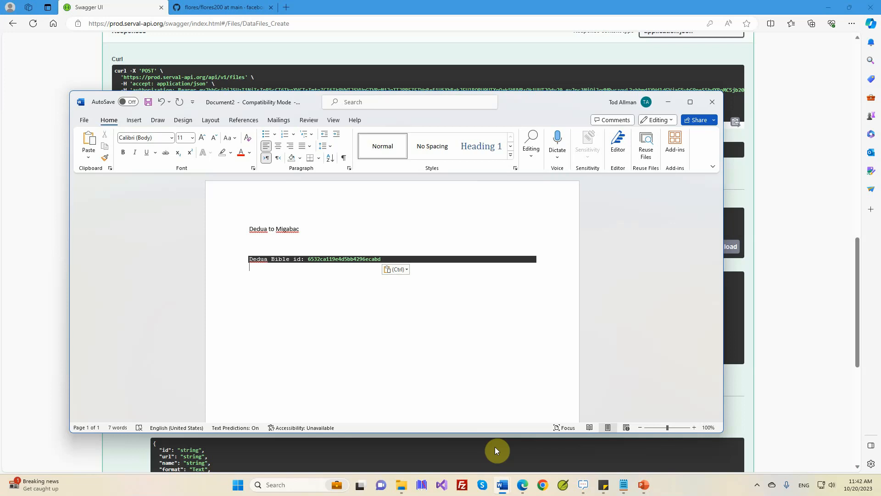
{"action": "left_click", "coordinate": [669, 103]}
- Choose MigabacNT.zip from the "Dedua to Migabac" folder as the file to upload in the file creation request
{"action": "scroll", "coordinate": [352, 236], "scroll_direction": "up", "scroll_amount": 9}
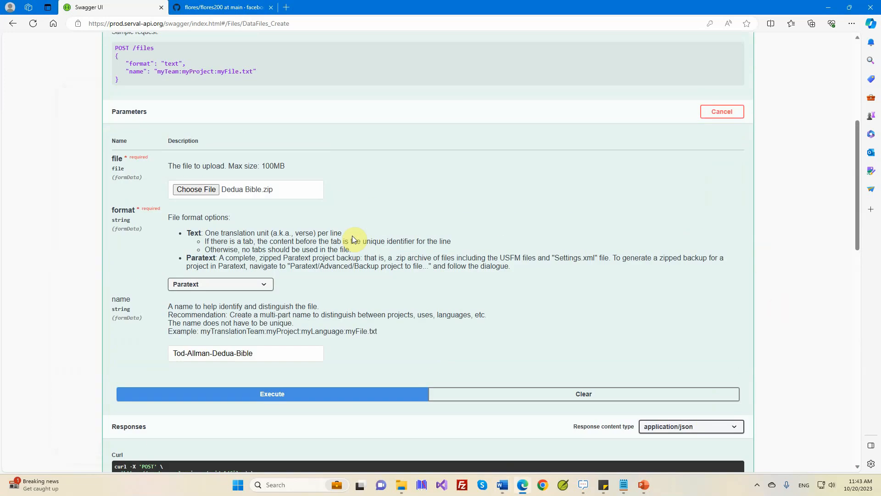
{"action": "left_click", "coordinate": [201, 191]}
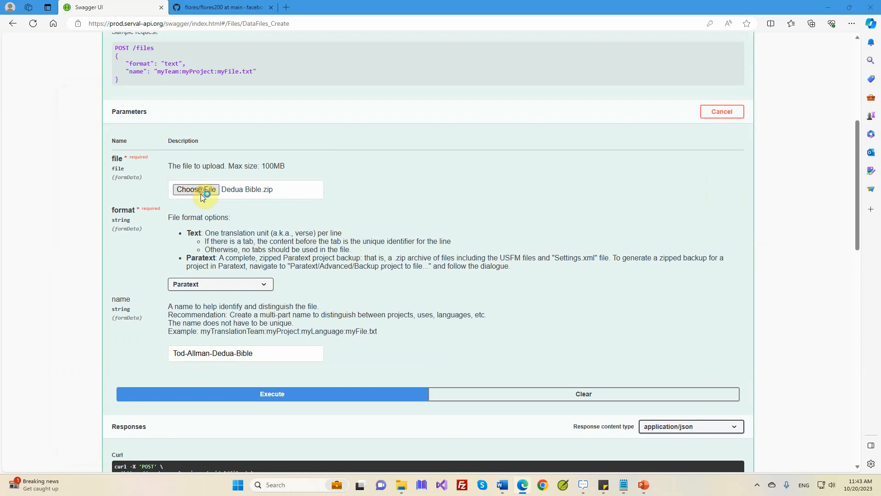
{"action": "double_click", "coordinate": [216, 89]}
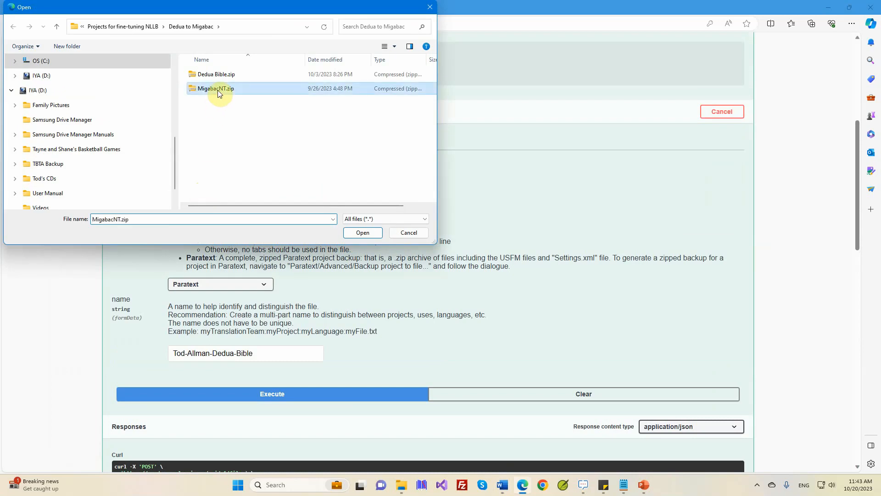
- Change the file name to the uploader's full name plus "-Migabac-NT" and execute the upload
{"action": "left_click", "coordinate": [254, 355]}
{"action": "key", "text": "BackSpace"}
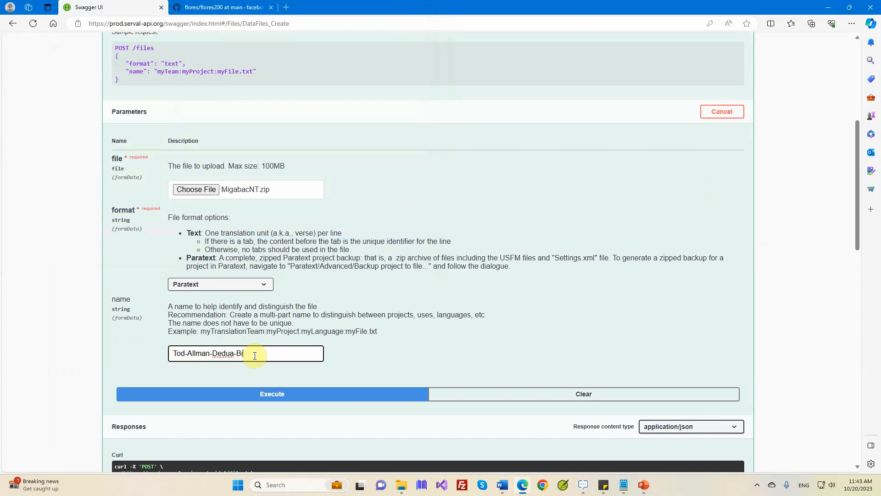
{"action": "key", "text": "BackSpace"}
{"action": "key", "text": "BackSpace"}
{"action": "key", "text": "BackSpace"}
{"action": "key", "text": "BackSpace"}
{"action": "key", "text": "BackSpace"}
{"action": "key", "text": "BackSpace"}
{"action": "key", "text": "BackSpace"}
{"action": "key", "text": "BackSpace"}
{"action": "type", "text": "M"}
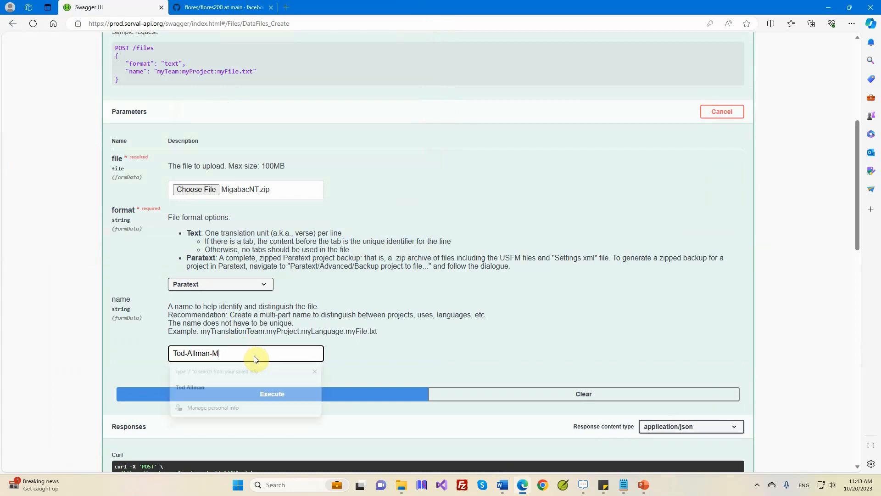
{"action": "type", "text": "igabac-NT"}
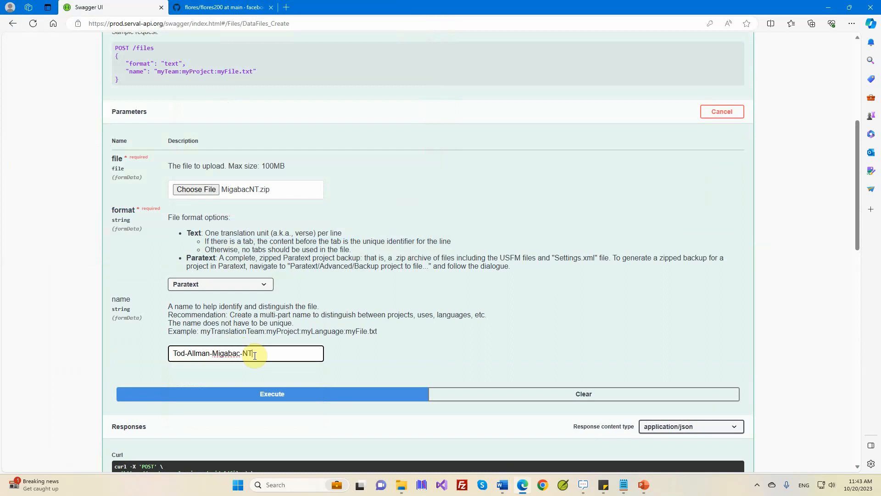
{"action": "left_click", "coordinate": [275, 393]}
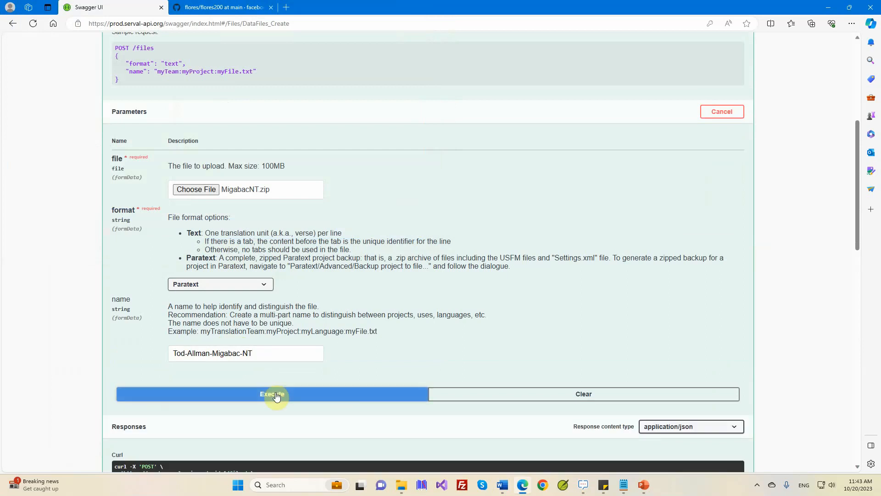
- Copy the uploaded Migabac NT file's id value from the server's response body
{"action": "scroll", "coordinate": [275, 393], "scroll_direction": "down", "scroll_amount": 5}
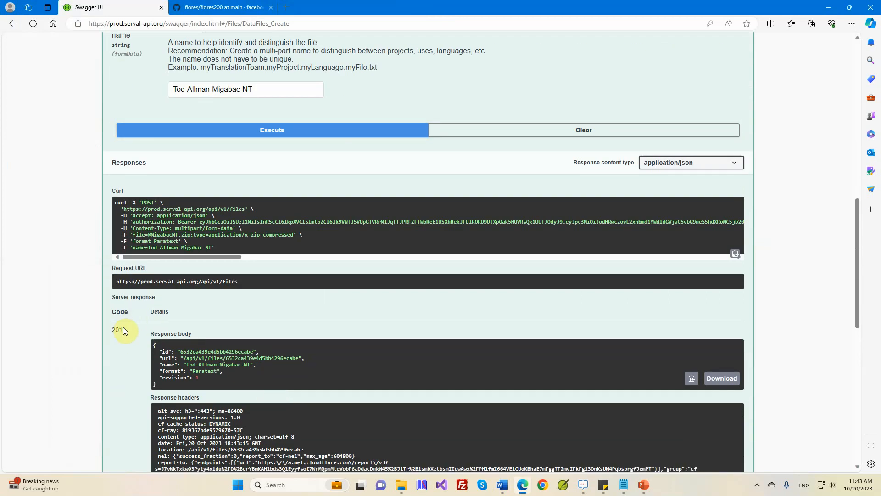
{"action": "scroll", "coordinate": [119, 329], "scroll_direction": "down", "scroll_amount": 4}
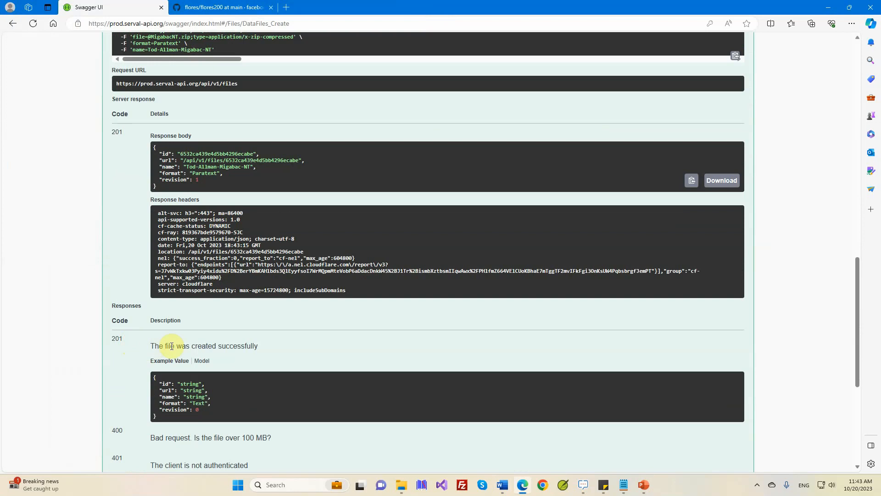
{"action": "scroll", "coordinate": [224, 305], "scroll_direction": "up", "scroll_amount": 1}
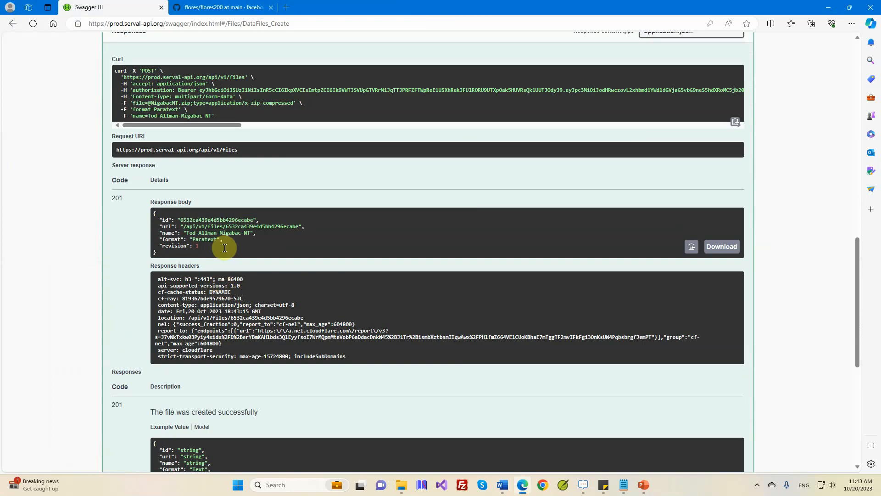
{"action": "left_click_drag", "start_coordinate": [182, 220], "coordinate": [253, 221]}
{"action": "key", "text": "ctrl+c"}
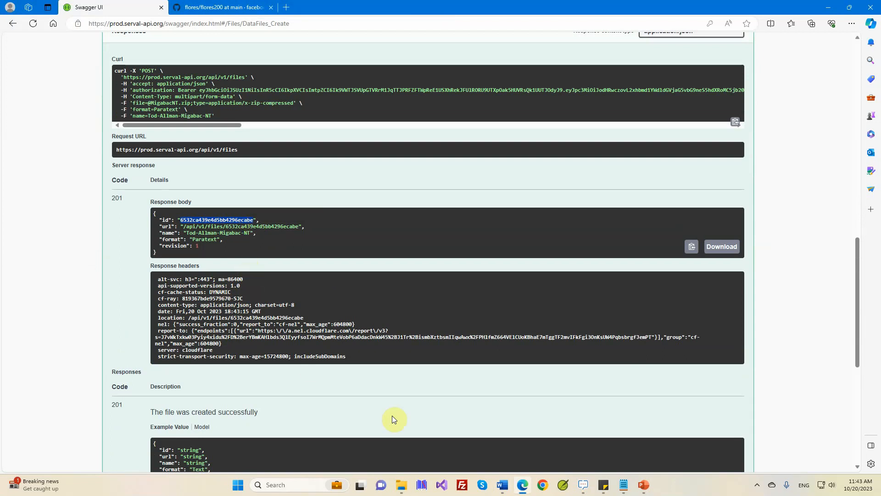
- In the Word document, add a "Migabac NT id:" line with the copied id below the Dedua Bible line, and minimize the document
{"action": "mouse_move", "coordinate": [502, 485]}
{"action": "left_click", "coordinate": [502, 454]}
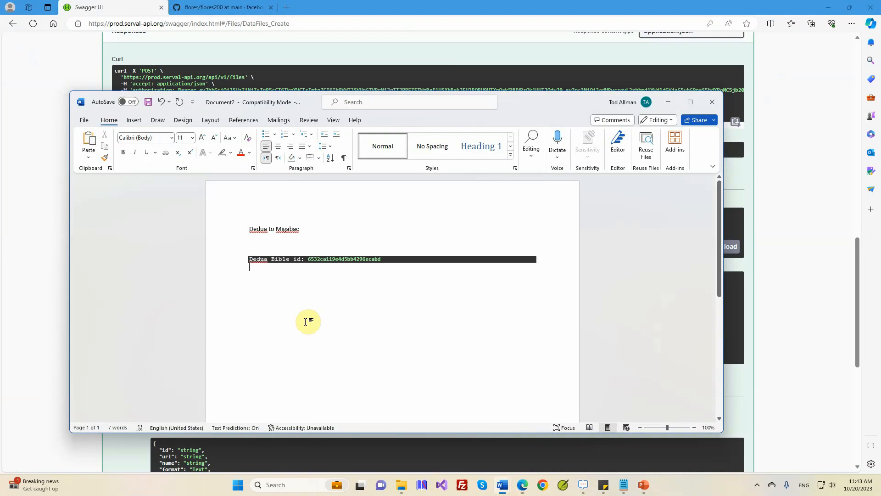
{"action": "type", "text": "Migabac NT"}
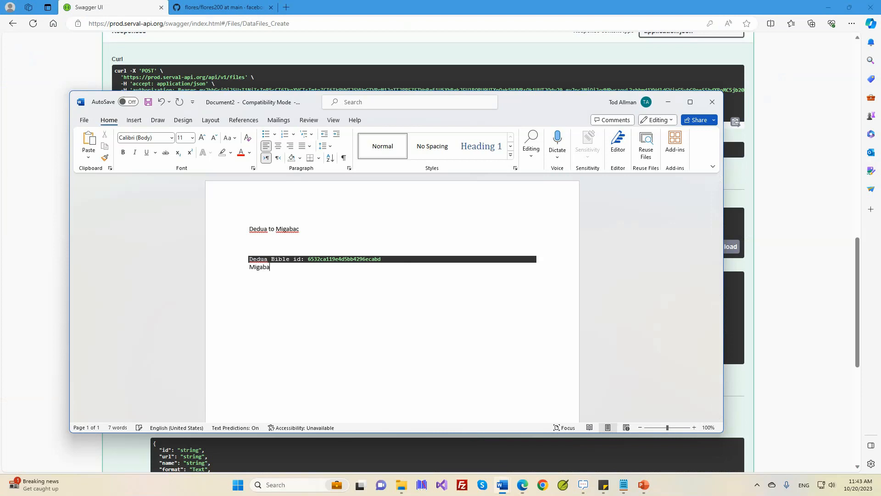
{"action": "type", "text": "id:"}
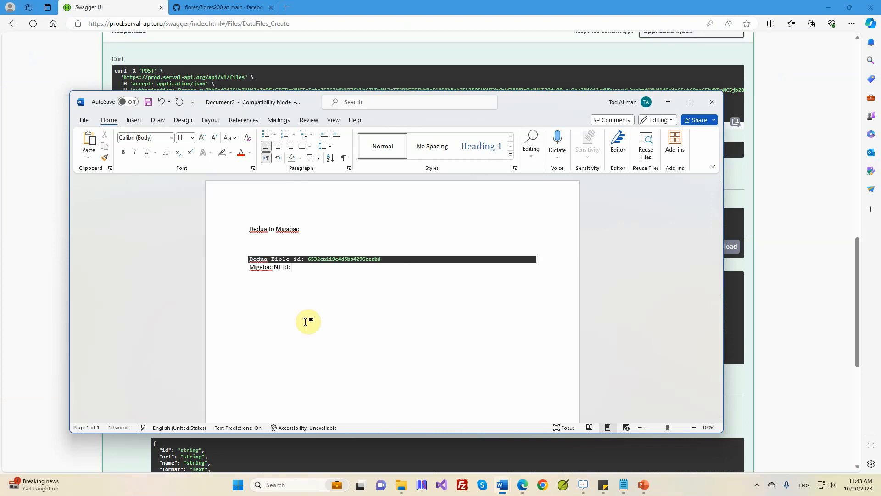
{"action": "key", "text": "ctrl+v"}
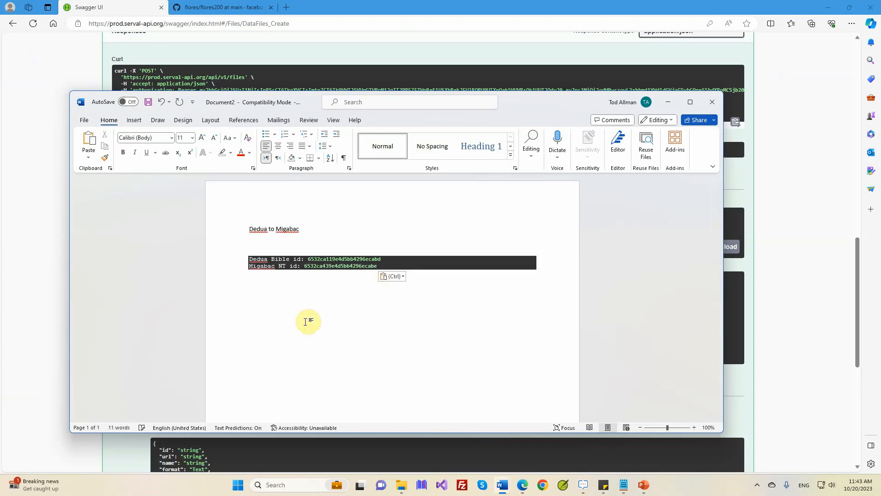
{"action": "left_click", "coordinate": [669, 102]}
- Collapse the Files endpoint group and check the engine creation step on the PowerPoint slide
{"action": "scroll", "coordinate": [543, 203], "scroll_direction": "up", "scroll_amount": 15}
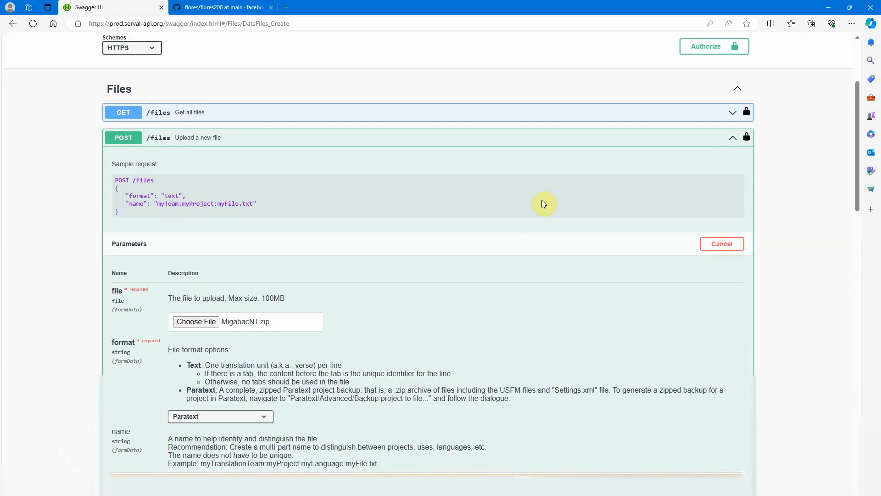
{"action": "left_click", "coordinate": [736, 90]}
{"action": "left_click", "coordinate": [645, 486]}
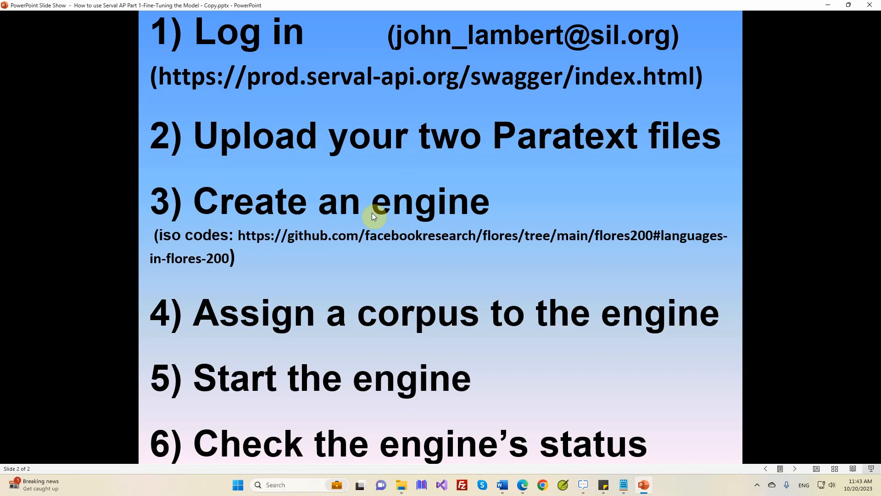
{"action": "left_click", "coordinate": [525, 486]}
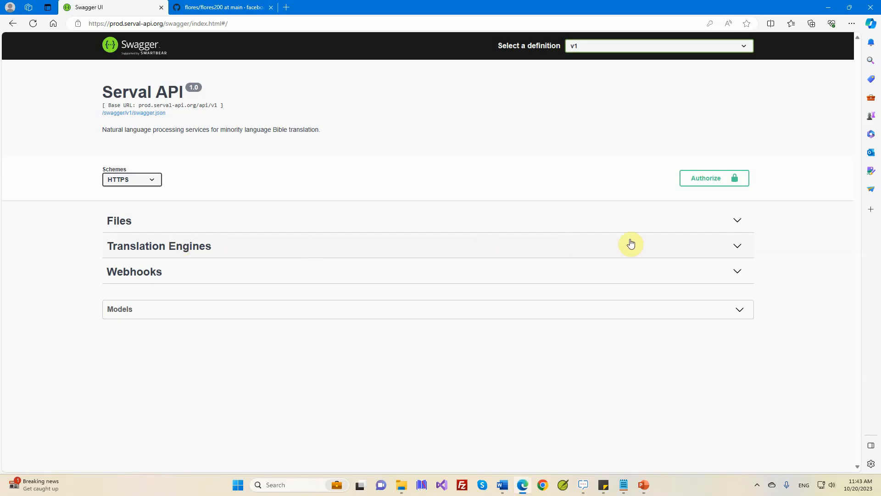
- Make the "Create a new translation engine" request editable and name the engine with the uploader's full name plus "-Dedua-Migabac-engine"
{"action": "left_click", "coordinate": [736, 247]}
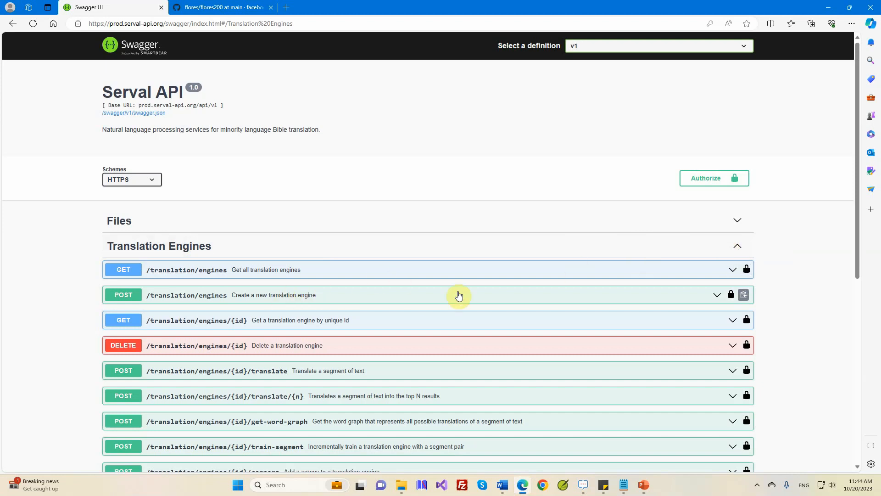
{"action": "left_click", "coordinate": [717, 297]}
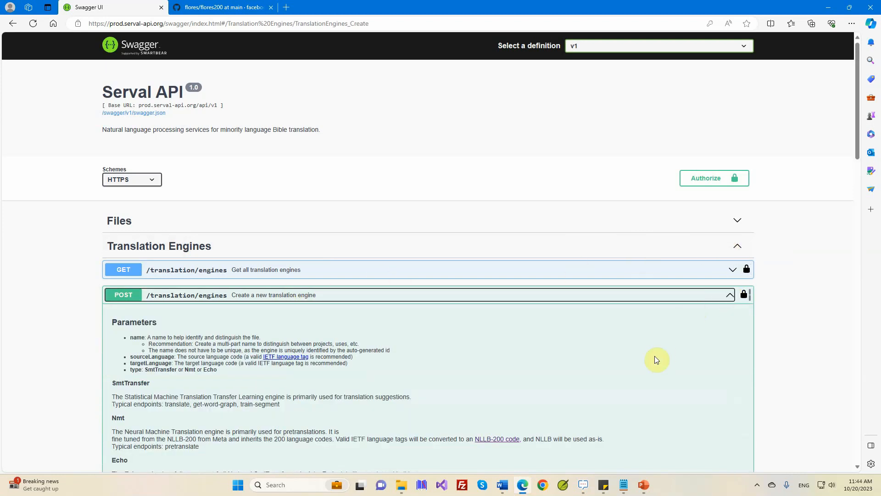
{"action": "scroll", "coordinate": [654, 356], "scroll_direction": "down", "scroll_amount": 3}
{"action": "scroll", "coordinate": [656, 359], "scroll_direction": "down", "scroll_amount": 2}
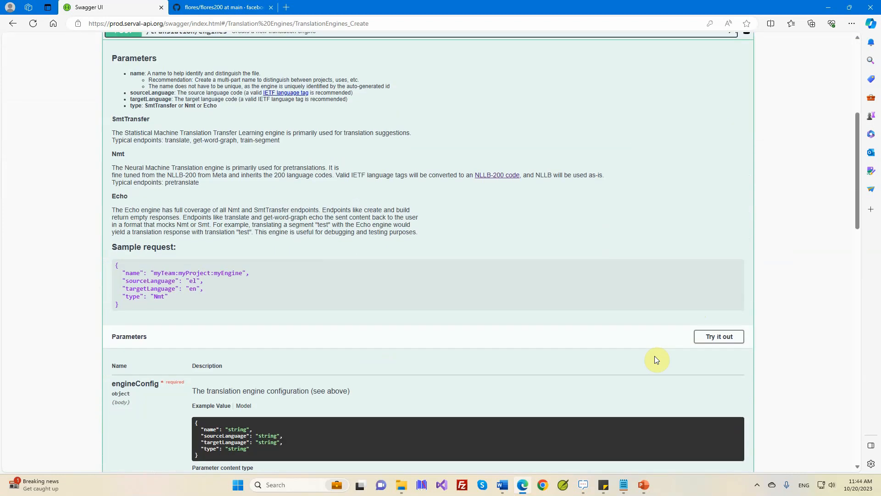
{"action": "left_click", "coordinate": [719, 337]}
{"action": "scroll", "coordinate": [459, 315], "scroll_direction": "down", "scroll_amount": 4}
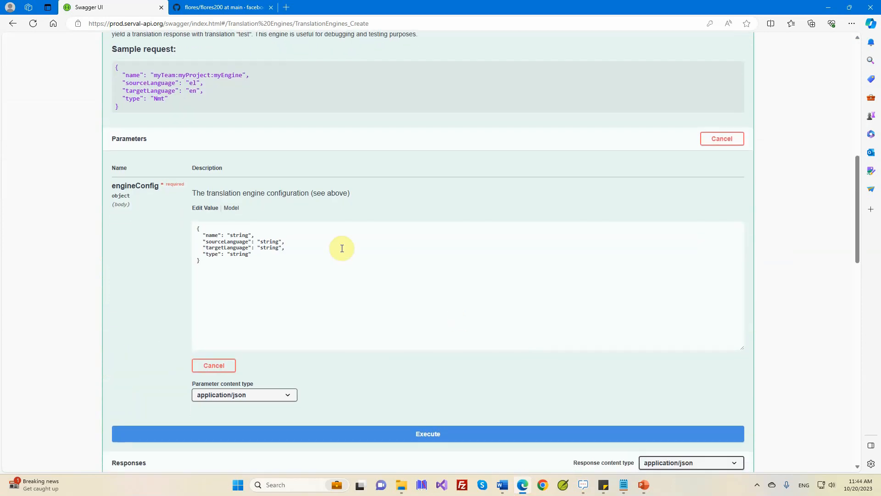
{"action": "left_click_drag", "start_coordinate": [231, 235], "coordinate": [250, 235]}
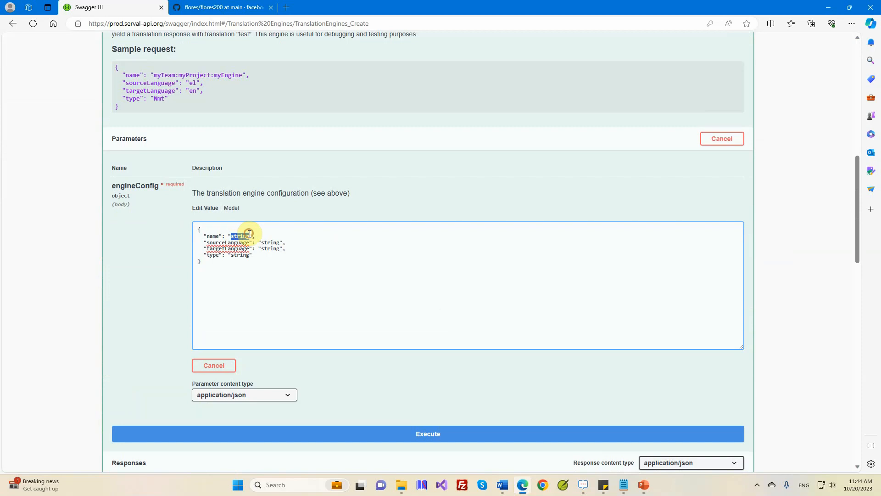
{"action": "type", "text": "Tod-Allman-Dedua-Migabac-engine"}
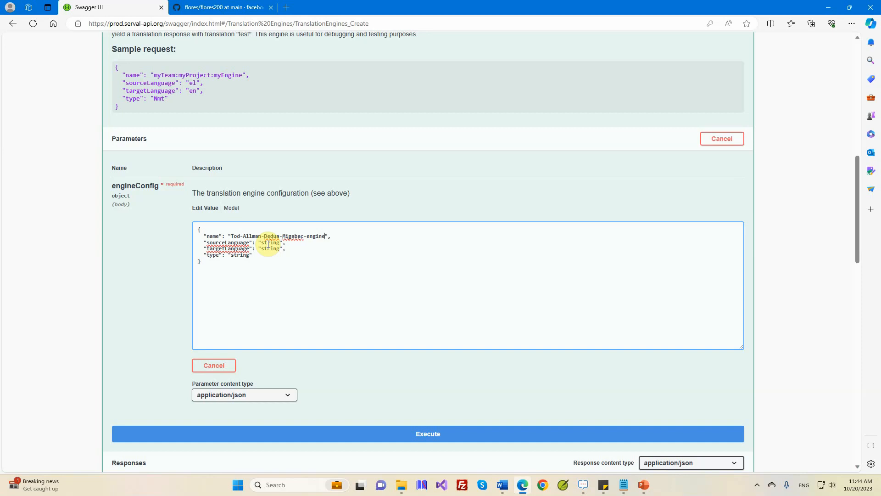
- Review the slide's ISO code reference and examine the Languages in FLORES-200 table on GitHub for the languages' codes
{"action": "left_click", "coordinate": [644, 485]}
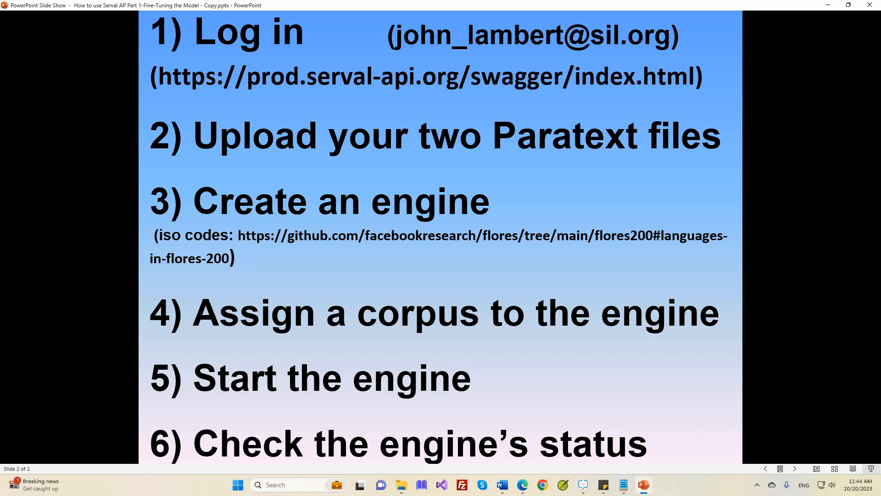
{"action": "left_click", "coordinate": [523, 484]}
{"action": "left_click", "coordinate": [222, 8]}
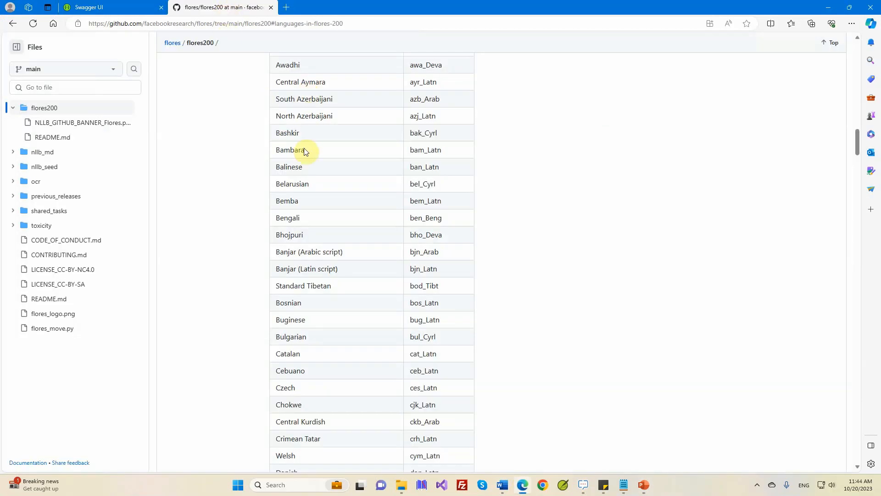
{"action": "scroll", "coordinate": [327, 317], "scroll_direction": "up", "scroll_amount": 5}
{"action": "scroll", "coordinate": [327, 317], "scroll_direction": "up", "scroll_amount": 1}
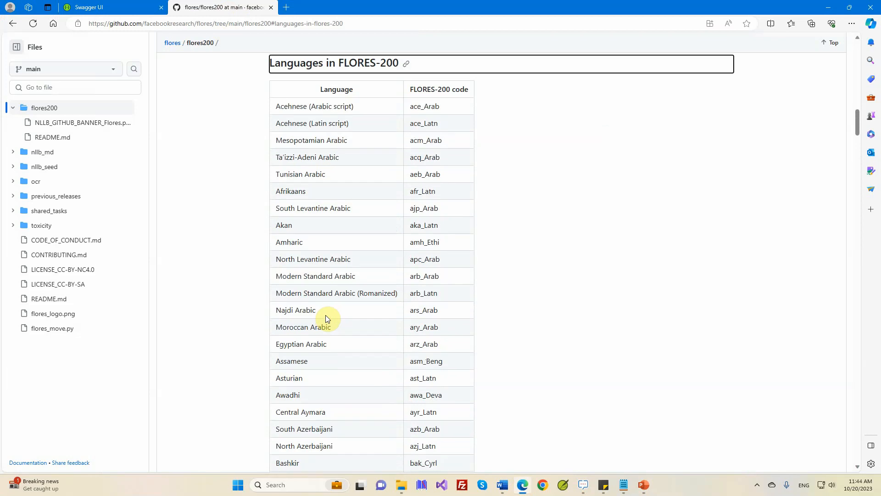
{"action": "scroll", "coordinate": [328, 317], "scroll_direction": "down", "scroll_amount": 9}
{"action": "scroll", "coordinate": [328, 318], "scroll_direction": "down", "scroll_amount": 4}
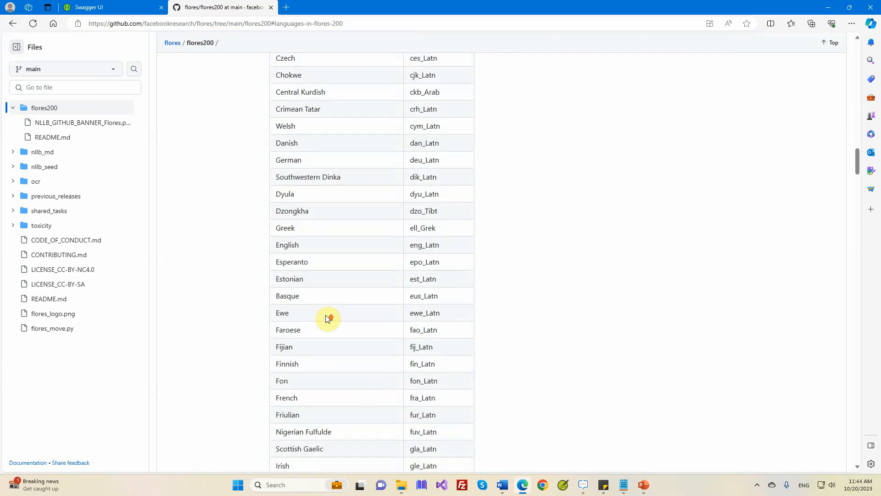
{"action": "scroll", "coordinate": [327, 318], "scroll_direction": "up", "scroll_amount": 6}
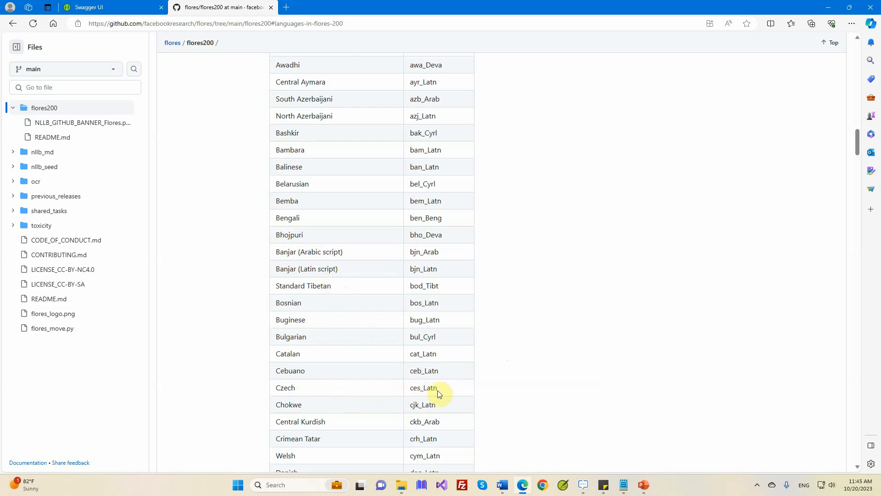
- Back in the engine configuration, set sourceLanguage to "Dedua" and targetLanguage to "Migabac"
{"action": "mouse_move", "coordinate": [530, 486]}
{"action": "left_click", "coordinate": [97, 8]}
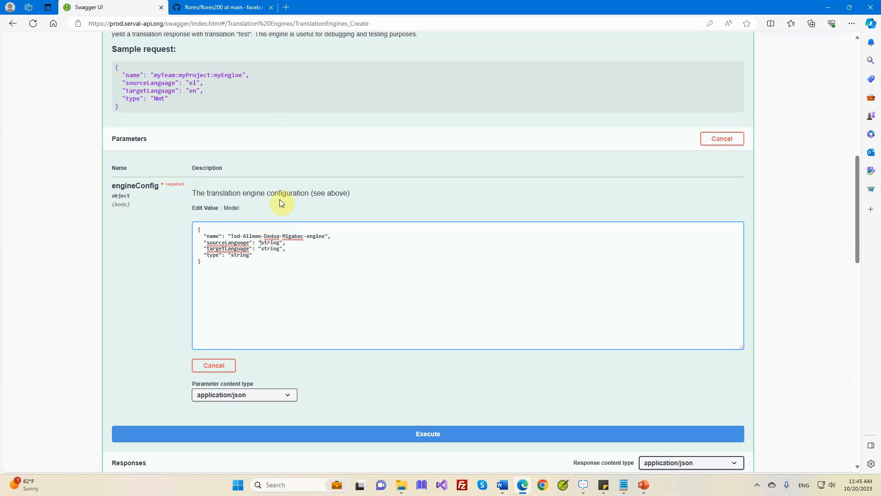
{"action": "key", "text": "Delete"}
{"action": "key", "text": "Delete"}
{"action": "key", "text": "Delete"}
{"action": "key", "text": "Delete"}
{"action": "key", "text": "Delete"}
{"action": "key", "text": "Delete"}
{"action": "type", "text": "Dedua"}
{"action": "key", "text": "BackSpace"}
{"action": "key", "text": "Delete"}
{"action": "key", "text": "Delete"}
{"action": "key", "text": "Delete"}
{"action": "key", "text": "Delete"}
{"action": "key", "text": "Delete"}
{"action": "type", "text": "Migabac"}
- Set the engine type to "Nmt" and execute the engine creation request
{"action": "left_click", "coordinate": [231, 255]}
{"action": "key", "text": "Delete"}
{"action": "key", "text": "Delete"}
{"action": "key", "text": "Delete"}
{"action": "key", "text": "Delete"}
{"action": "key", "text": "Delete"}
{"action": "key", "text": "Delete"}
{"action": "type", "text": "Nmt"}
{"action": "left_click", "coordinate": [419, 433]}
- Copy the new translation engine's id value from the server's response body
{"action": "scroll", "coordinate": [419, 436], "scroll_direction": "down", "scroll_amount": 4}
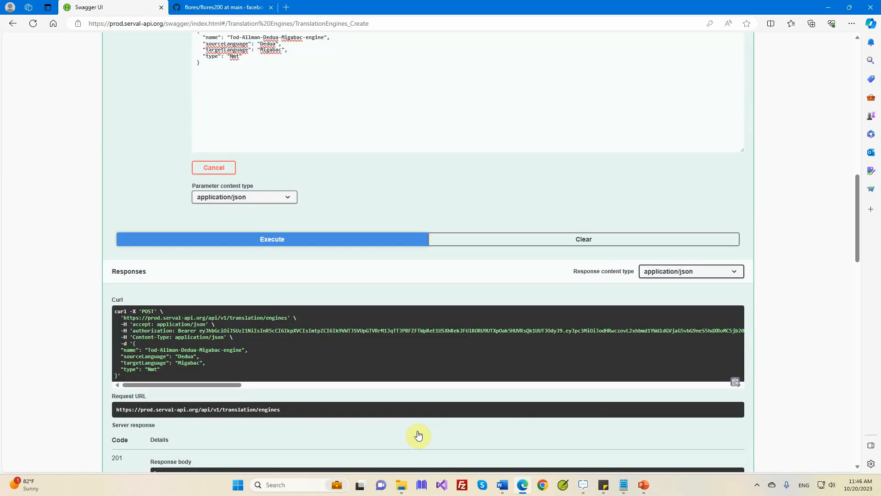
{"action": "scroll", "coordinate": [155, 441], "scroll_direction": "down", "scroll_amount": 3}
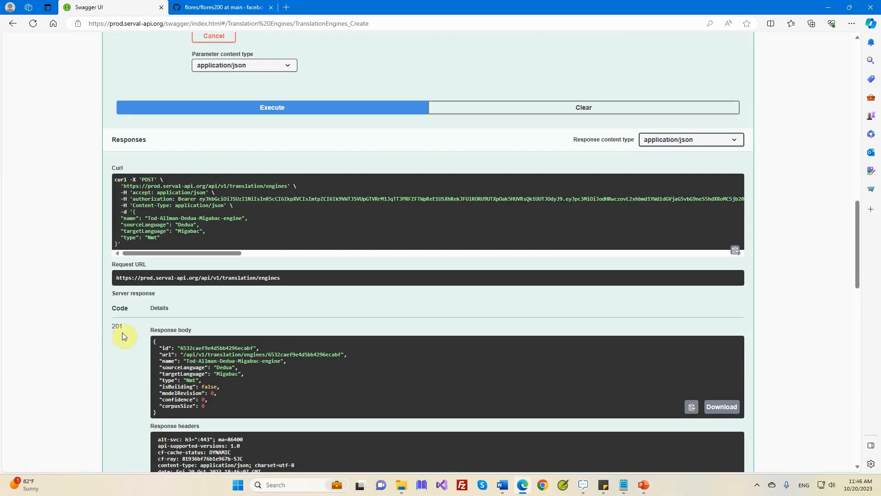
{"action": "scroll", "coordinate": [122, 333], "scroll_direction": "down", "scroll_amount": 3}
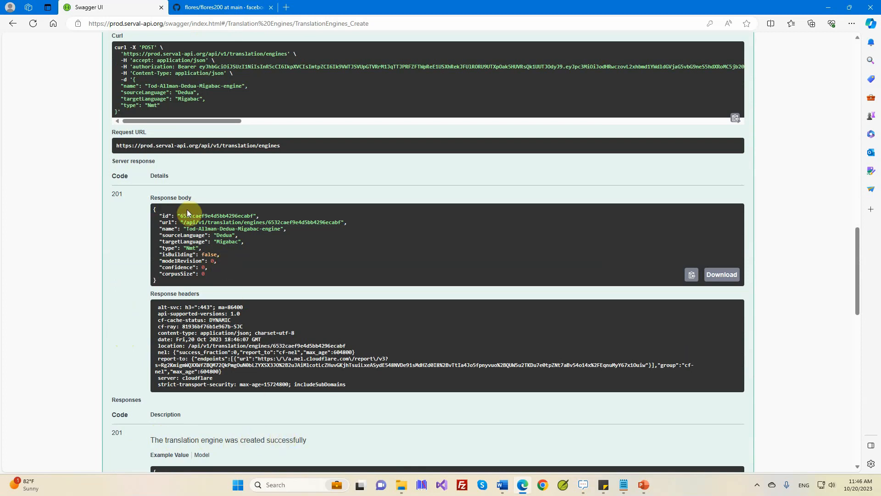
{"action": "left_click_drag", "start_coordinate": [180, 215], "coordinate": [253, 216]}
{"action": "key", "text": "ctrl+c"}
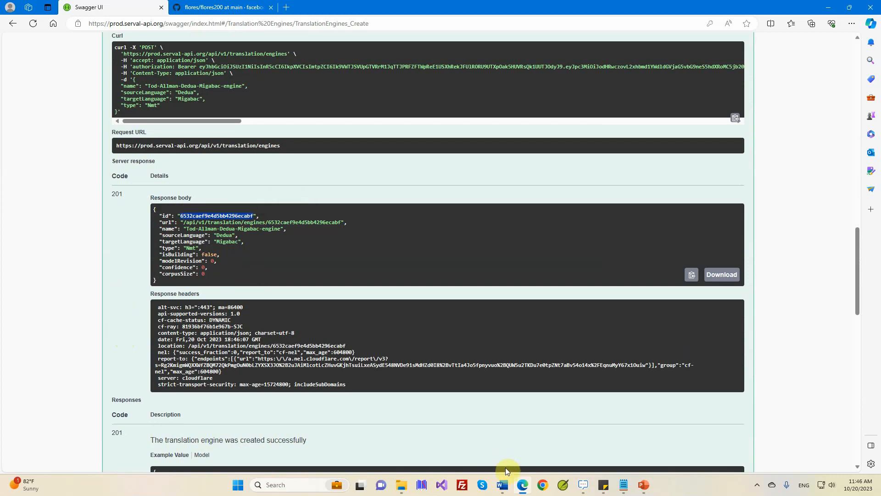
- Switch to the Word notes and add an "Engine id:" line containing the copied engine id
{"action": "mouse_move", "coordinate": [502, 484]}
{"action": "left_click", "coordinate": [513, 458]}
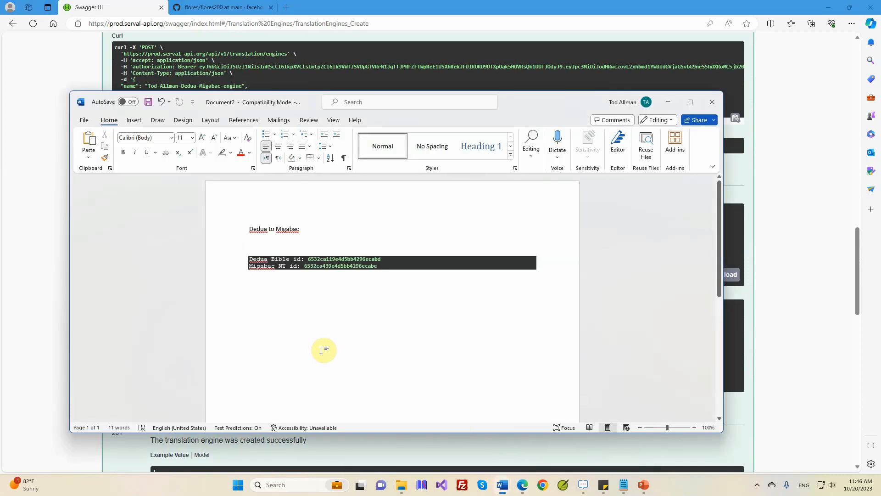
{"action": "type", "text": "Engine "}
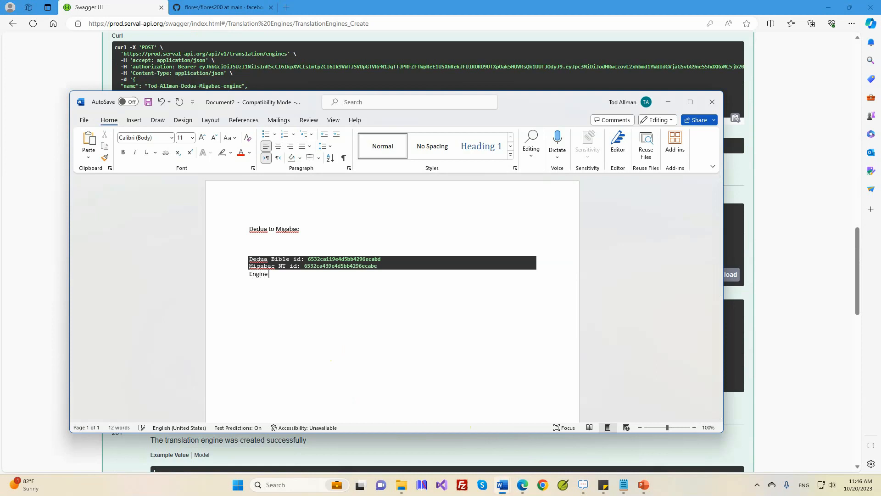
{"action": "type", "text": "id:"}
{"action": "key", "text": "ctrl+v"}
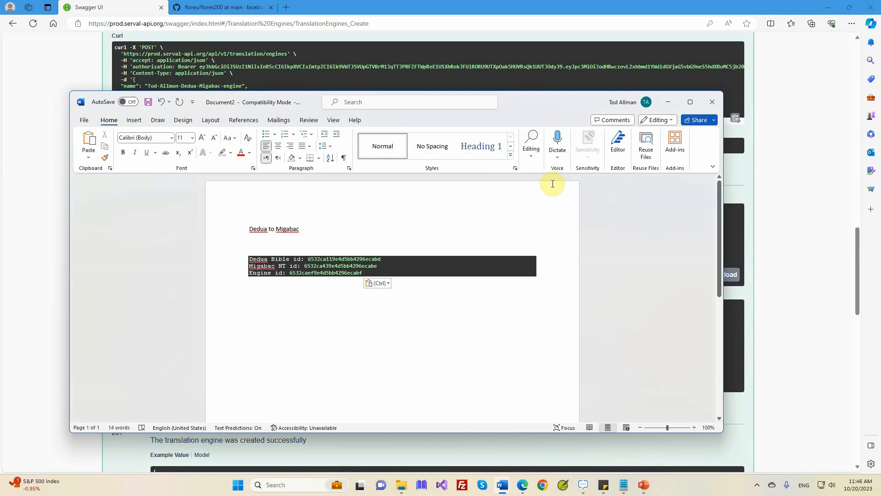
{"action": "left_click", "coordinate": [668, 102]}
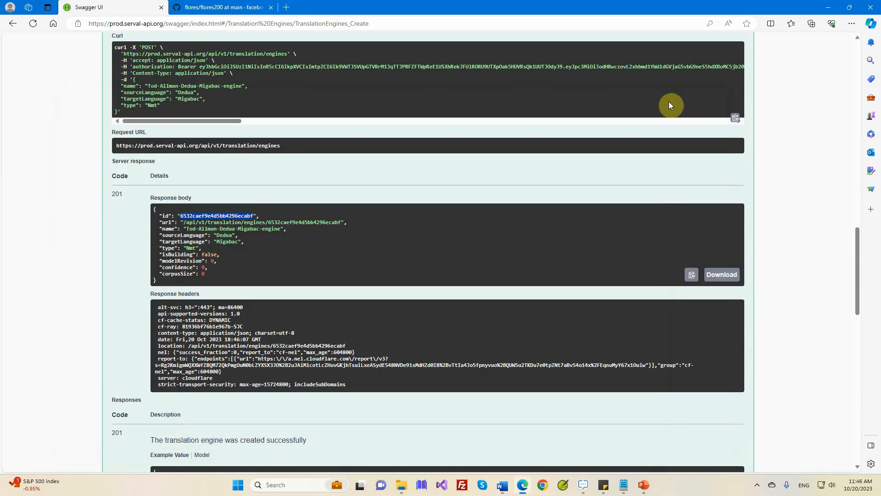
- Consult the PowerPoint slide, return to Swagger in Edge, and open the "Add a corpus to a translation engine" request for editing
{"action": "left_click", "coordinate": [644, 485]}
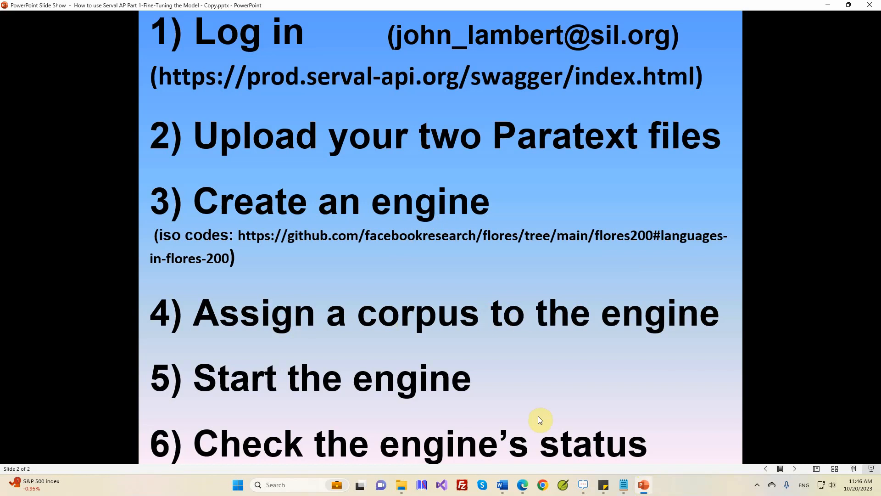
{"action": "left_click", "coordinate": [523, 485]}
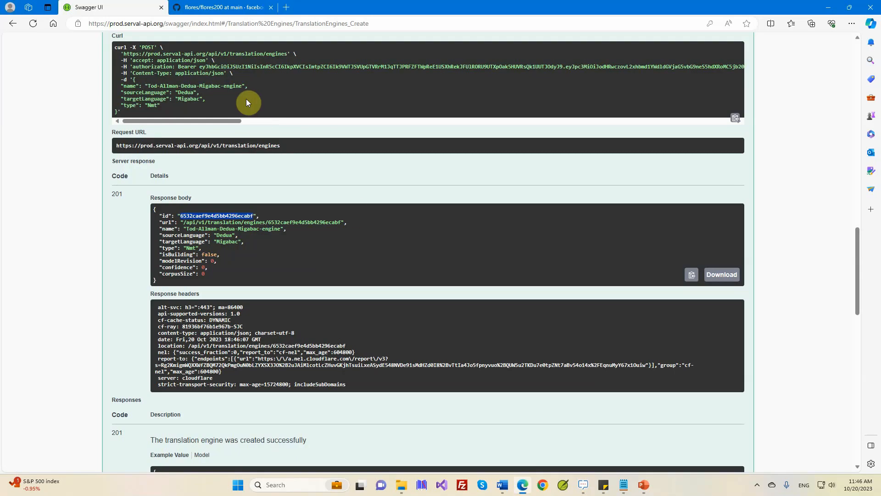
{"action": "scroll", "coordinate": [246, 101], "scroll_direction": "up", "scroll_amount": 15}
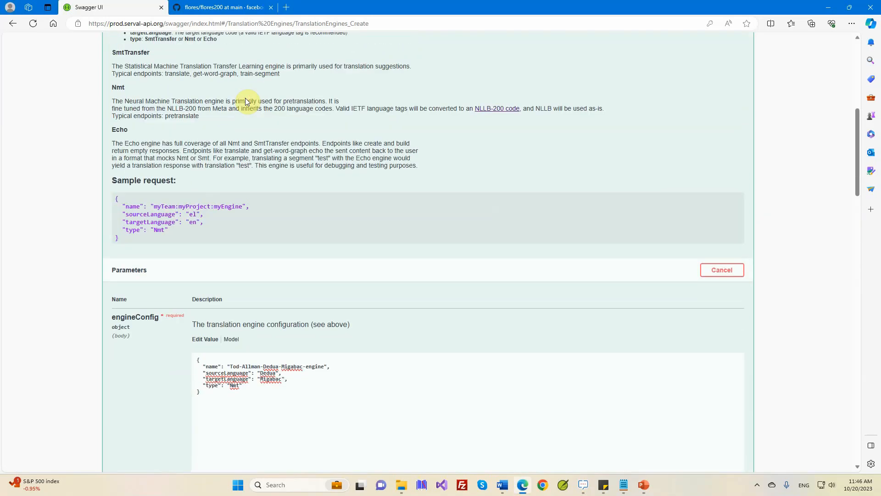
{"action": "scroll", "coordinate": [404, 195], "scroll_direction": "up", "scroll_amount": 5}
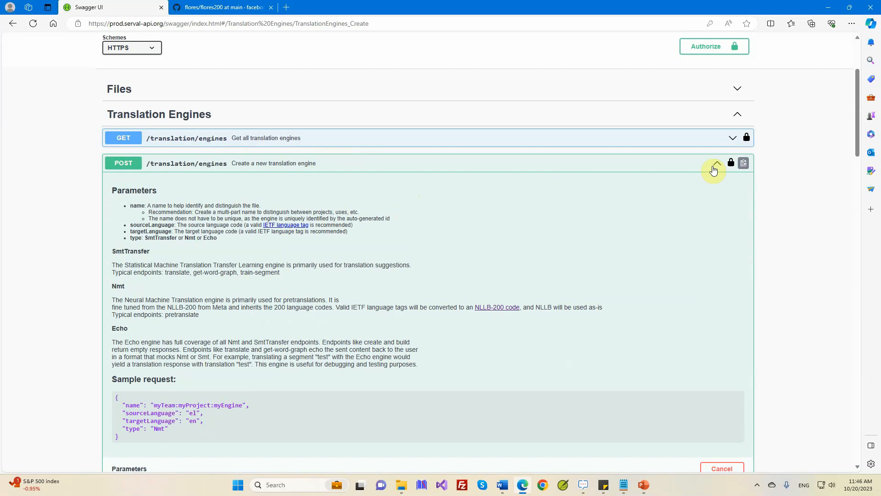
{"action": "left_click", "coordinate": [715, 164]}
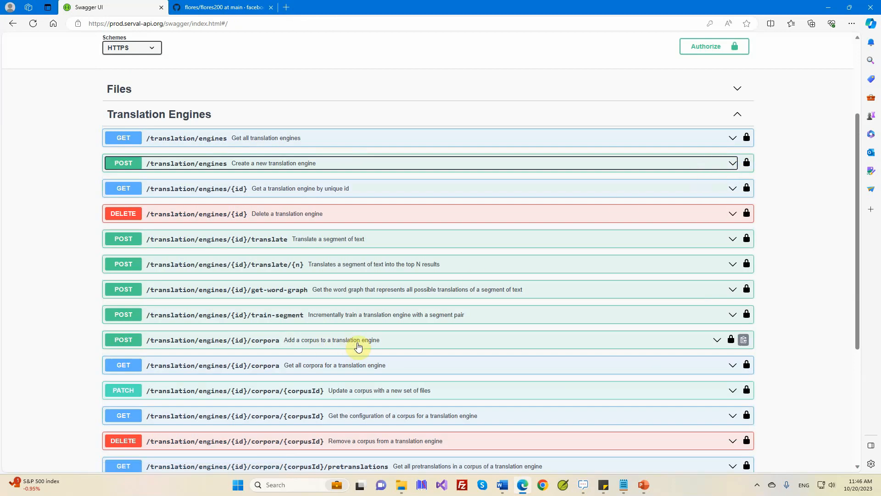
{"action": "left_click", "coordinate": [717, 340]}
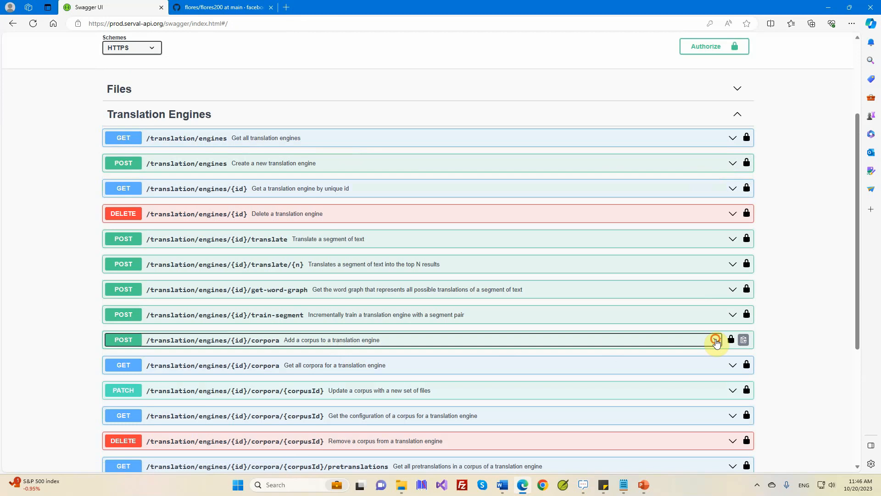
{"action": "scroll", "coordinate": [595, 363], "scroll_direction": "down", "scroll_amount": 5}
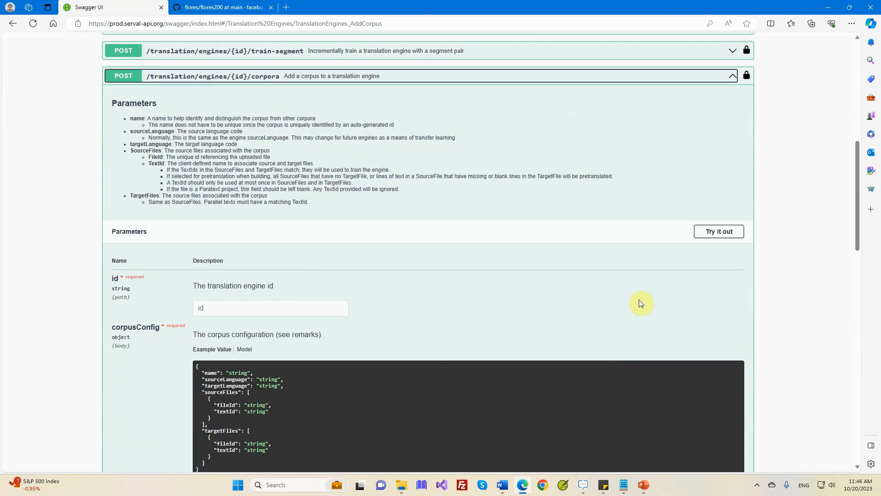
{"action": "left_click", "coordinate": [705, 232]}
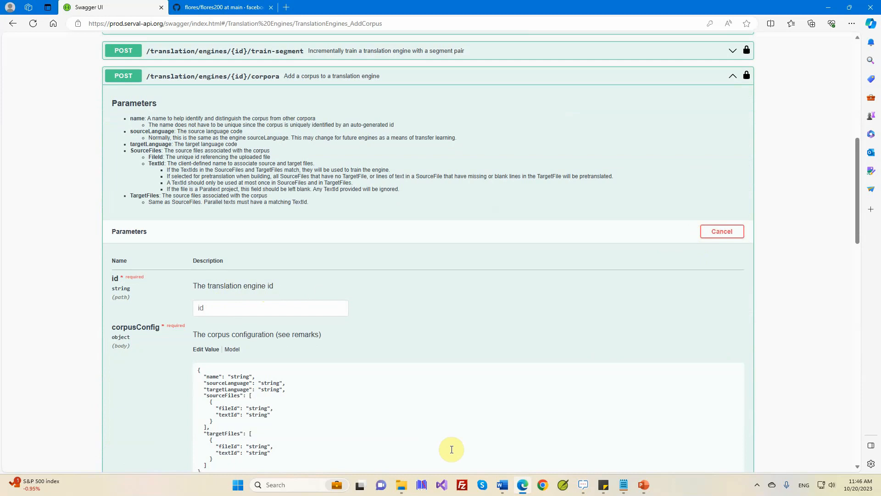
- Copy the recorded engine id from the Word notes into the corpus request's translation engine id parameter in Edge
{"action": "mouse_move", "coordinate": [499, 484]}
{"action": "left_click", "coordinate": [505, 456]}
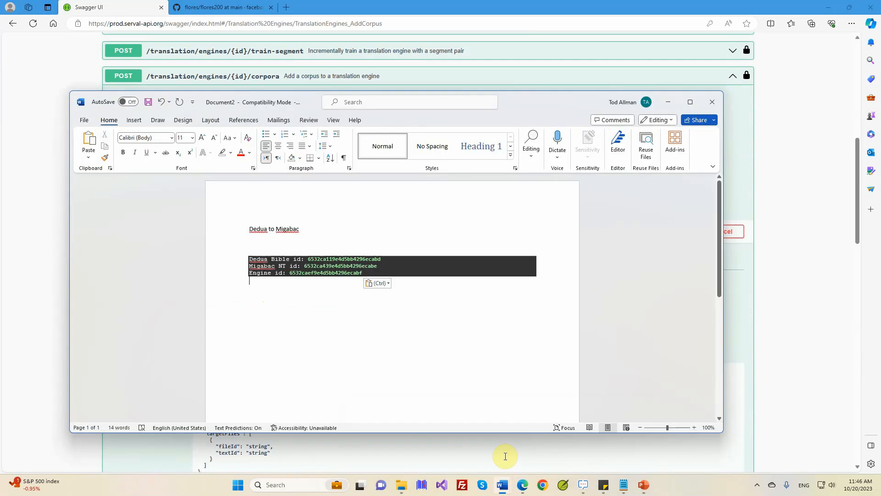
{"action": "left_click_drag", "start_coordinate": [290, 274], "coordinate": [363, 276]}
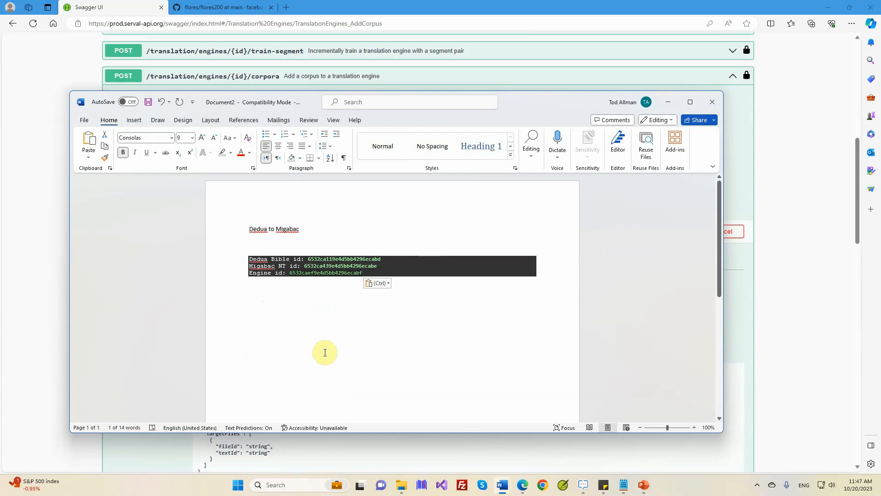
{"action": "left_click", "coordinate": [520, 488]}
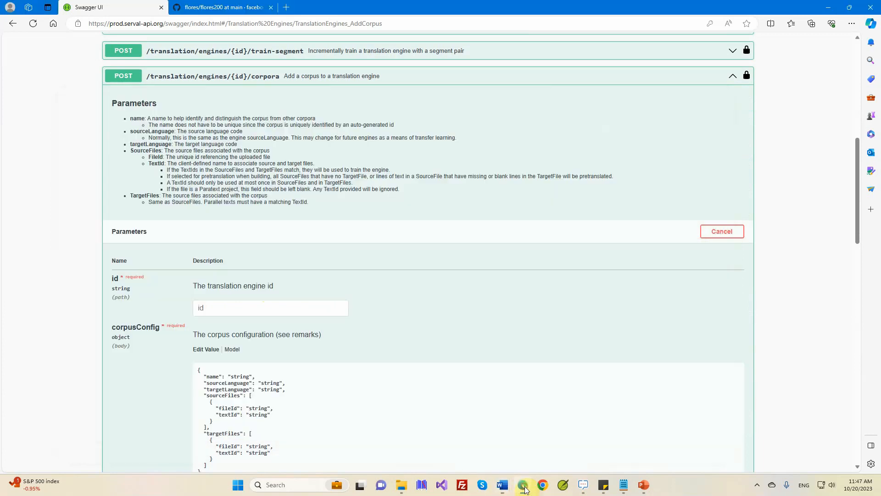
{"action": "left_click", "coordinate": [239, 308]}
{"action": "type", "text": "6532caef9e4d5bb4296ecabf"}
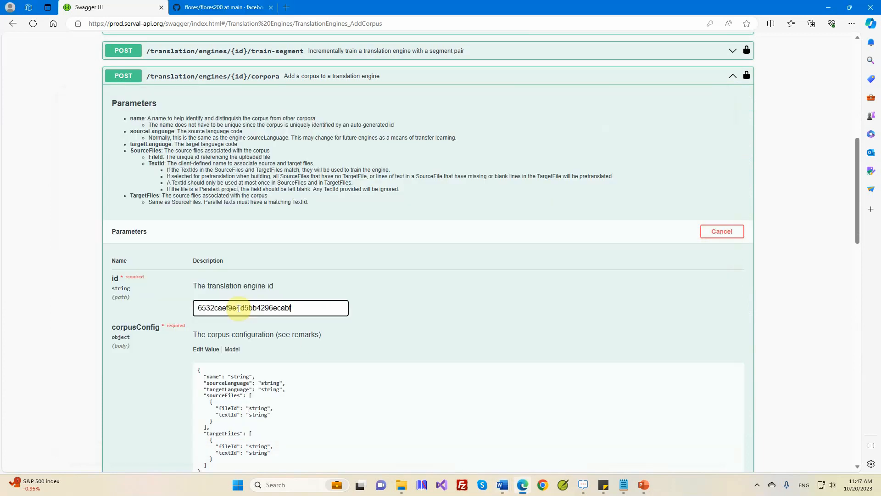
- Name the corpus with the owner's name plus "-Dedua-Migabac-corpus", and set sourceLanguage to "Dedua" and targetLanguage to "Migabac"
{"action": "scroll", "coordinate": [237, 313], "scroll_direction": "down", "scroll_amount": 1}
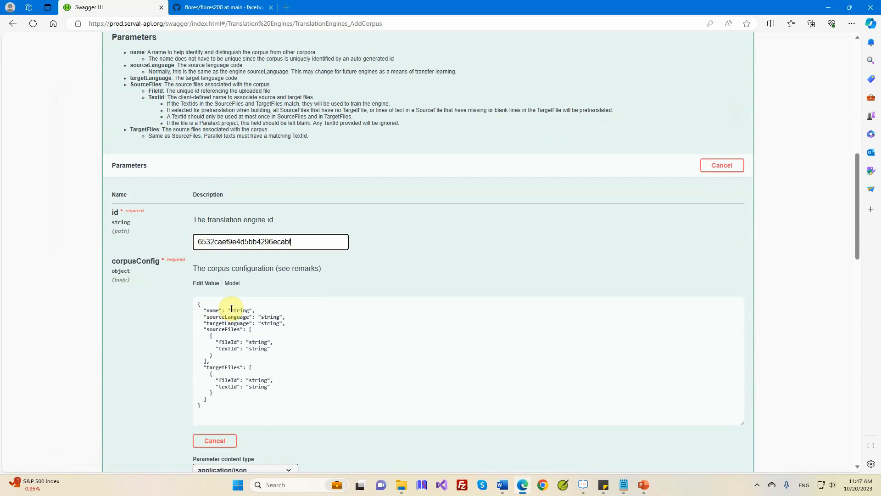
{"action": "left_click_drag", "start_coordinate": [232, 310], "coordinate": [252, 310]}
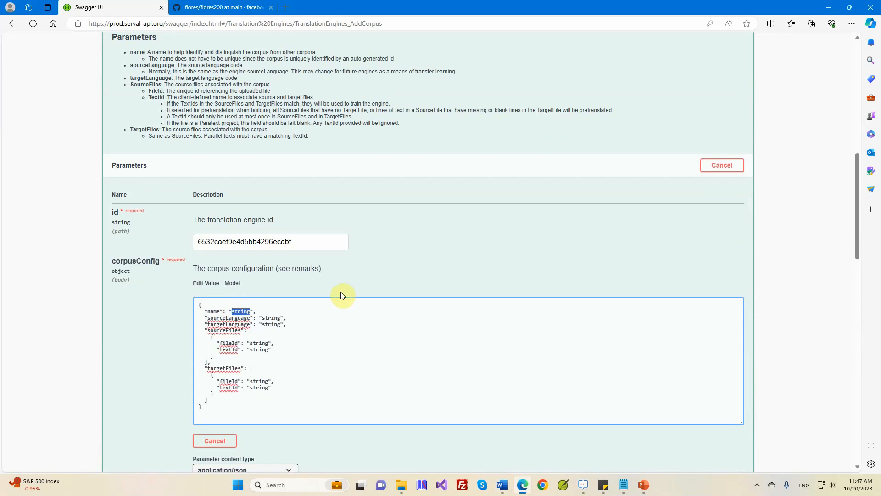
{"action": "type", "text": "Tod-Allman-Dedua-Migabac-corpu"}
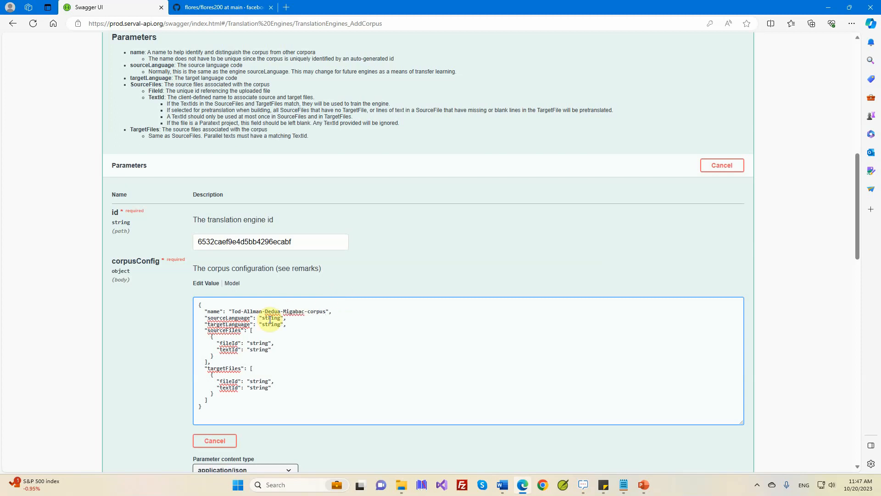
{"action": "left_click_drag", "start_coordinate": [263, 318], "coordinate": [282, 318]}
{"action": "type", "text": "Dedua"}
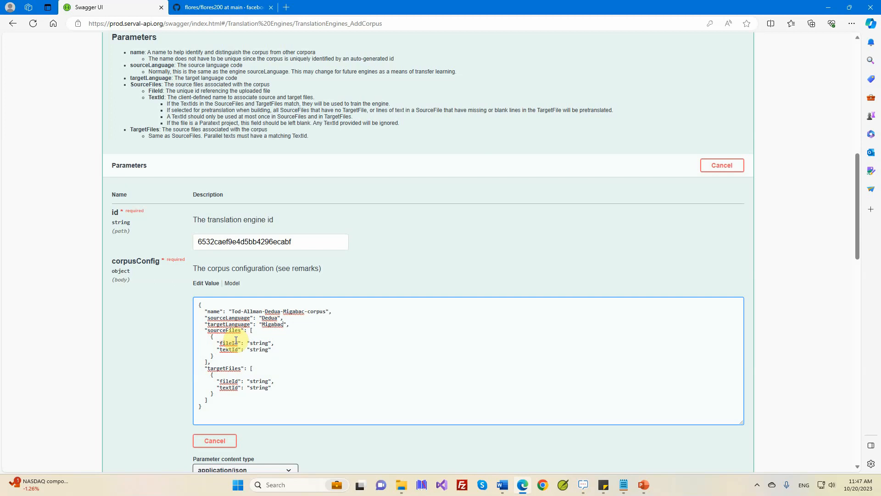
- Copy the Dedua Bible id from the Word notes into the fileId under sourceFiles in the corpus configuration
{"action": "left_click", "coordinate": [505, 483]}
{"action": "left_click", "coordinate": [519, 455]}
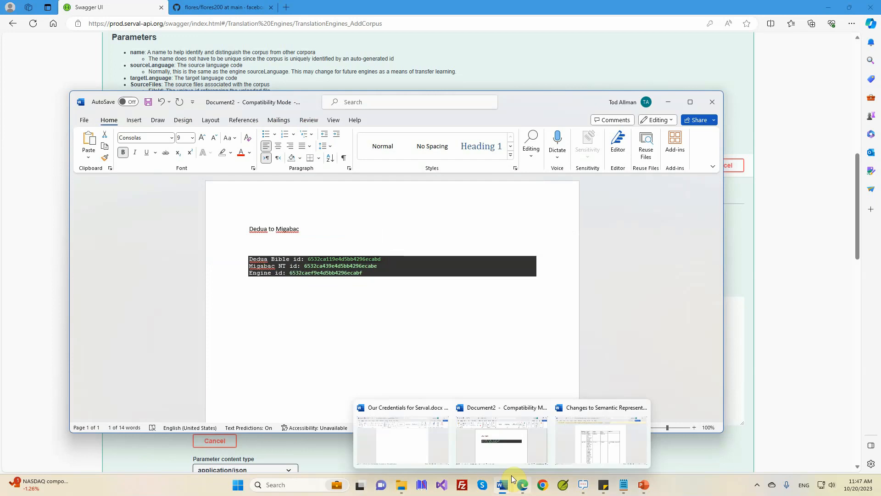
{"action": "left_click", "coordinate": [523, 485]}
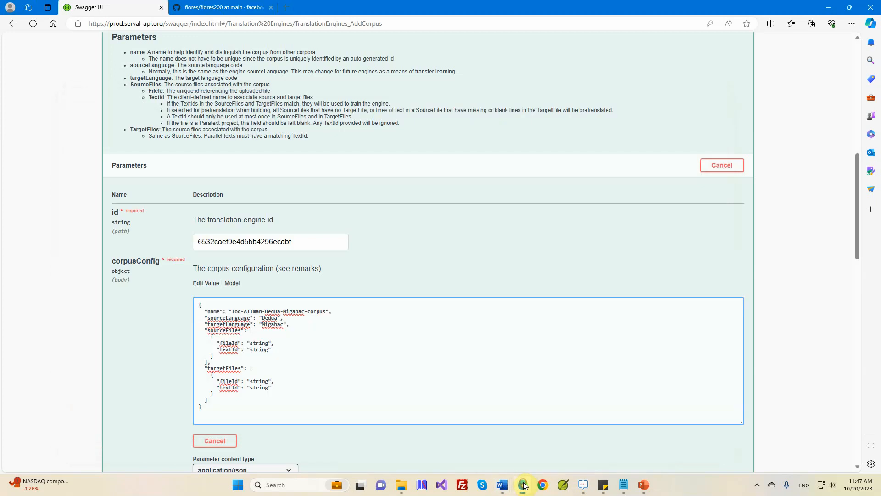
{"action": "left_click", "coordinate": [251, 342]}
{"action": "left_click_drag", "start_coordinate": [251, 343], "coordinate": [265, 343]}
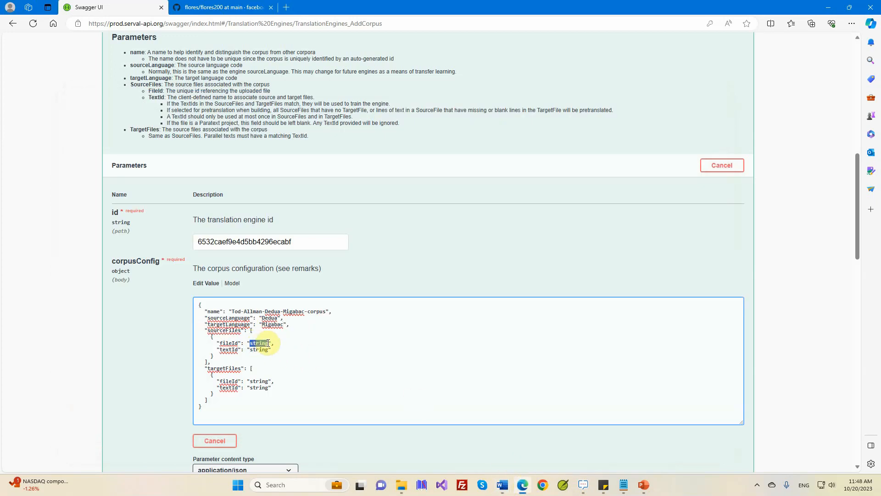
{"action": "type", "text": "6532ca119e4d5bb4296ecabd"}
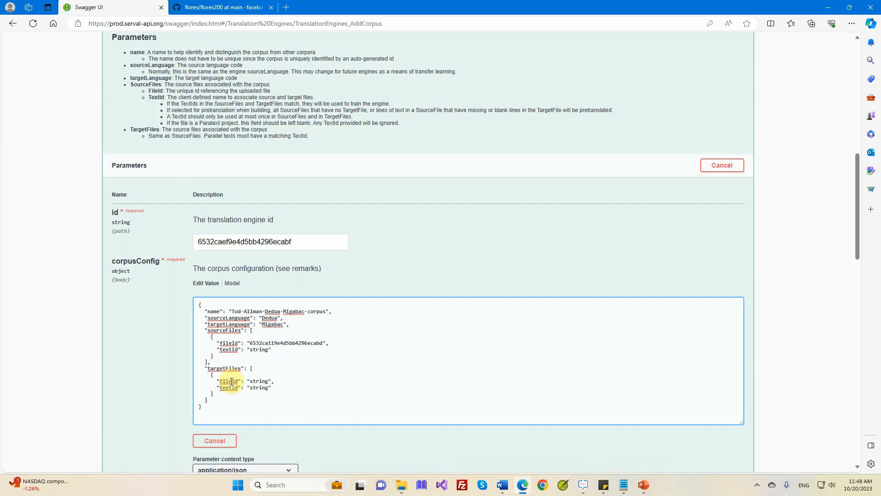
- Copy the Migabac NT id from the Word notes into the fileId under targetFiles in the corpus configuration
{"action": "left_click", "coordinate": [503, 485]}
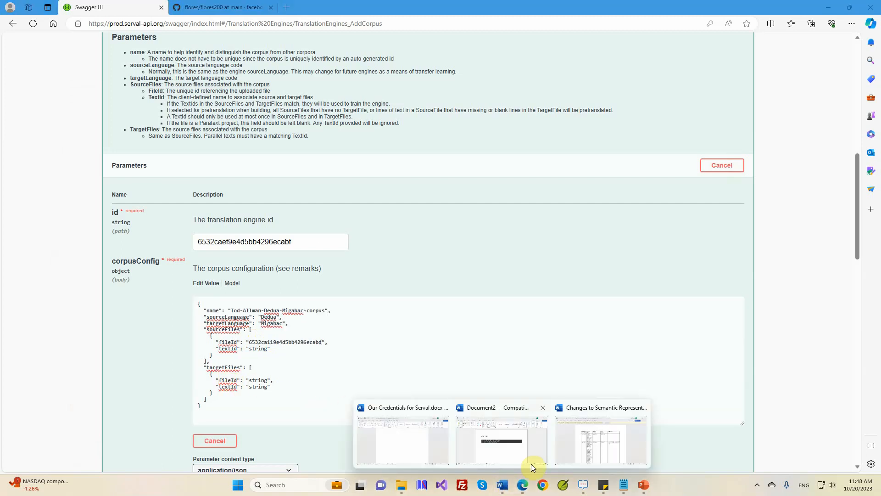
{"action": "left_click", "coordinate": [513, 453]}
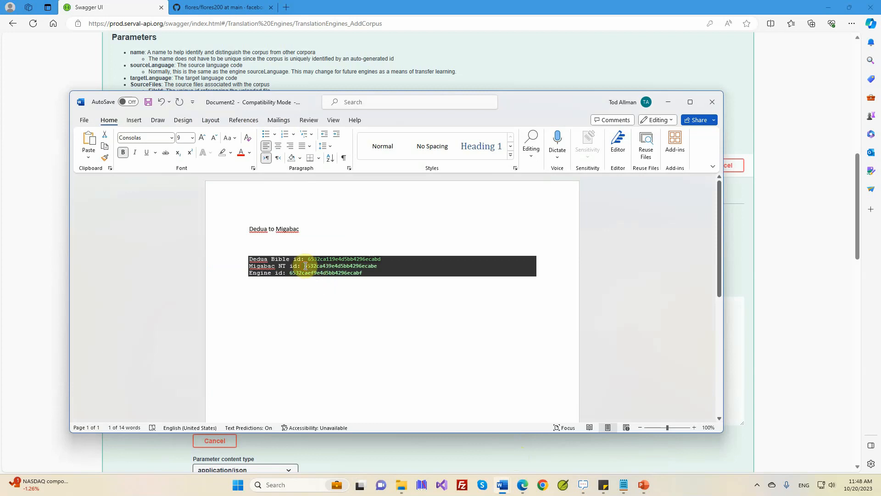
{"action": "left_click_drag", "start_coordinate": [305, 266], "coordinate": [377, 266]}
{"action": "key", "text": "ctrl+c"}
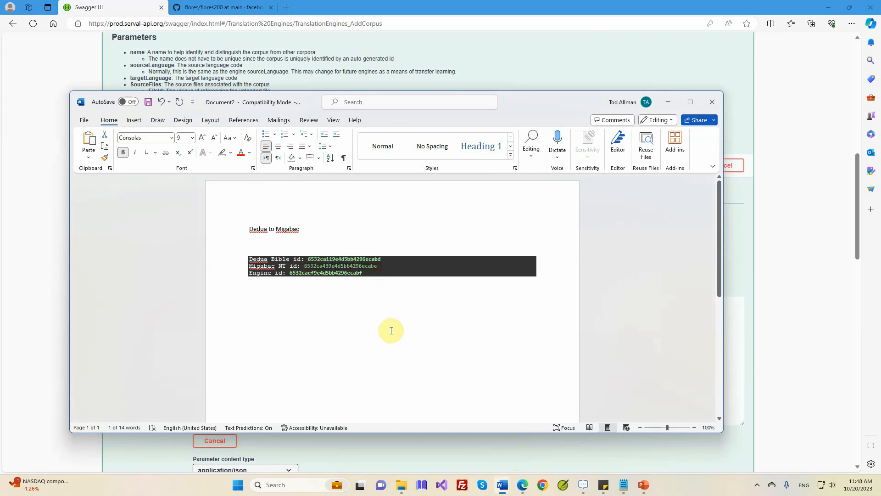
{"action": "left_click", "coordinate": [523, 485]}
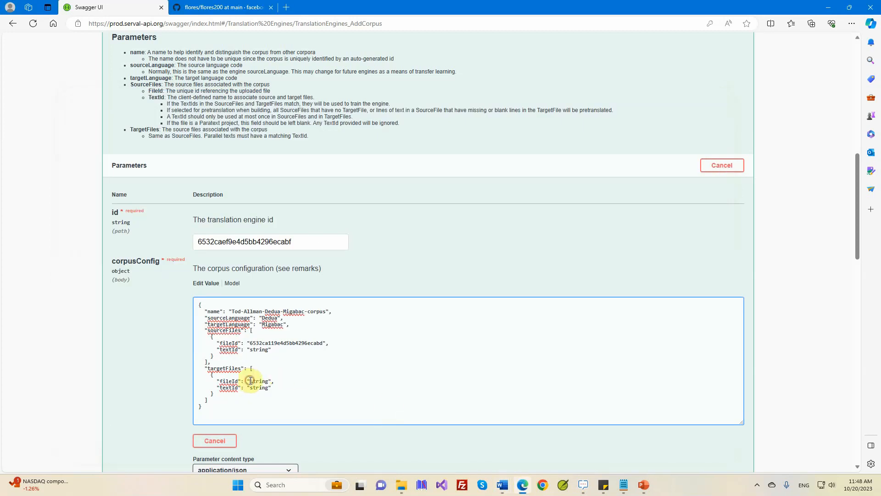
{"action": "left_click_drag", "start_coordinate": [251, 380], "coordinate": [271, 380]}
{"action": "key", "text": "ctrl+v"}
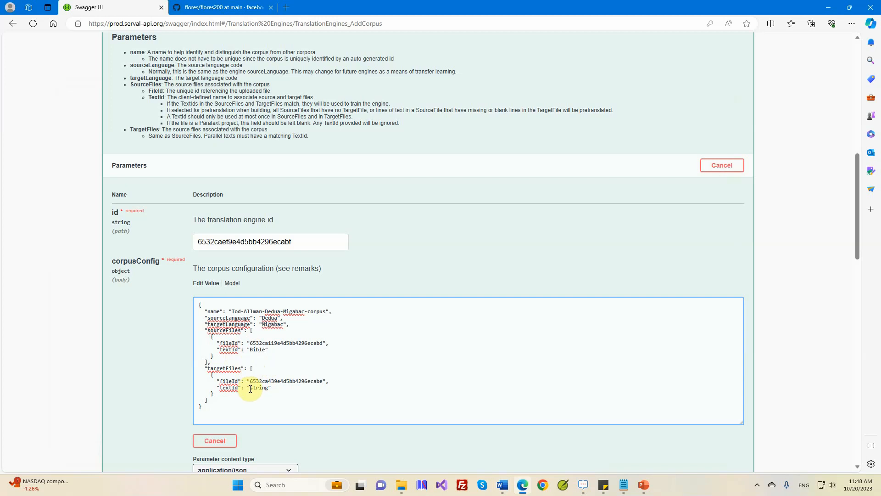
- Set the textId of both the source and target files to "Bible" and execute the add-corpus request
{"action": "left_click_drag", "start_coordinate": [251, 389], "coordinate": [269, 388]}
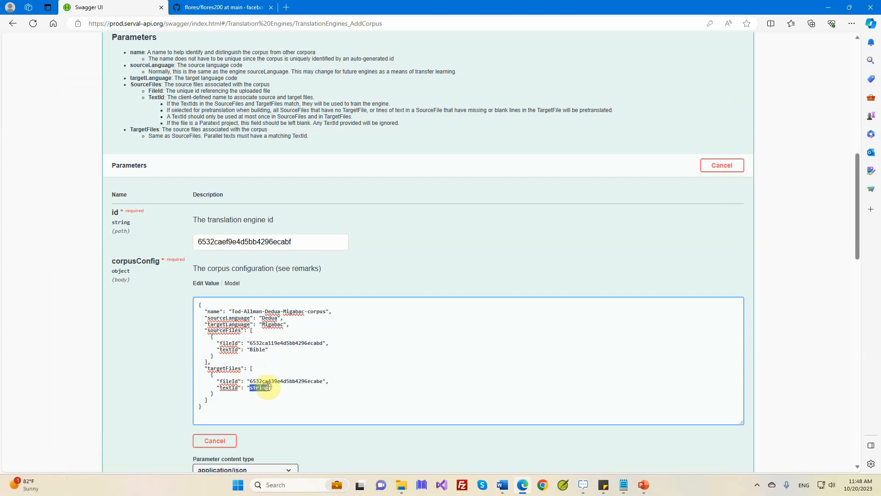
{"action": "type", "text": "Bible"}
{"action": "scroll", "coordinate": [299, 370], "scroll_direction": "down", "scroll_amount": 4}
{"action": "left_click", "coordinate": [426, 310]}
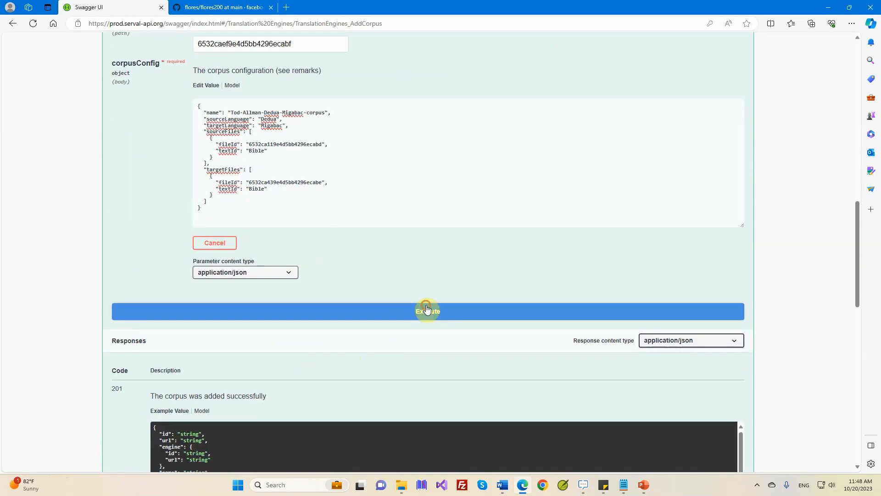
- Copy the new corpus's id value from the server's response body
{"action": "scroll", "coordinate": [404, 329], "scroll_direction": "down", "scroll_amount": 4}
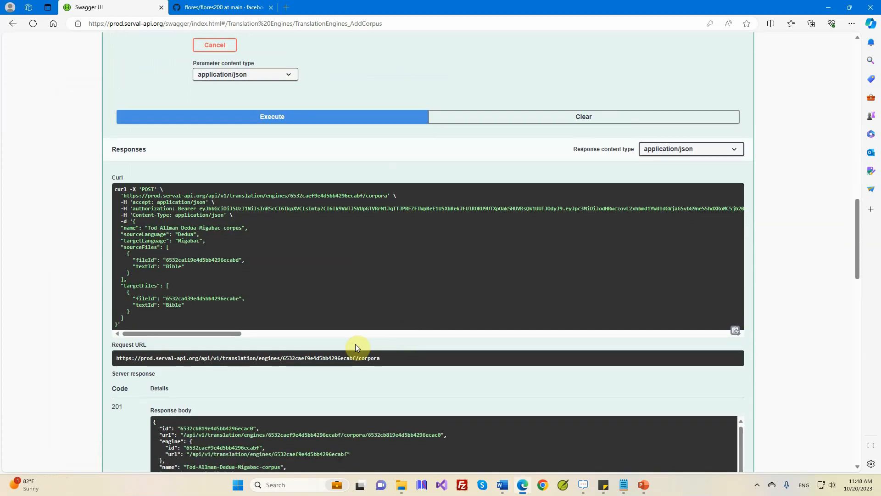
{"action": "scroll", "coordinate": [166, 402], "scroll_direction": "down", "scroll_amount": 7}
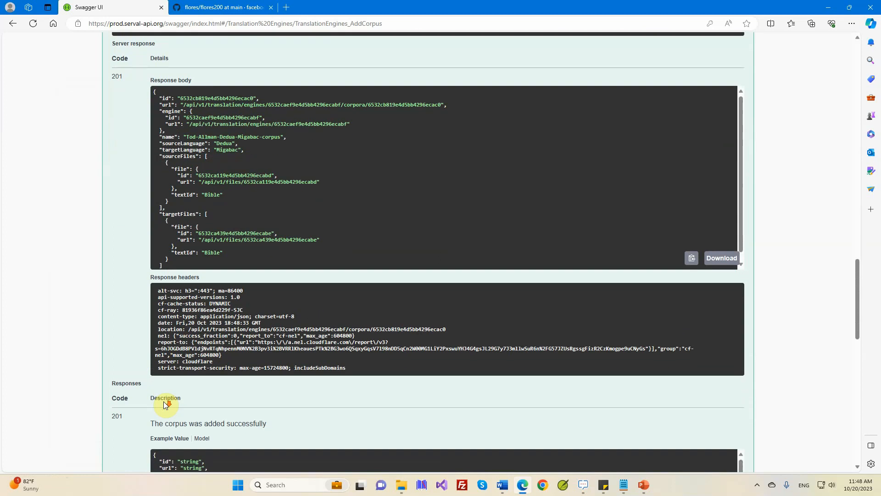
{"action": "scroll", "coordinate": [230, 294], "scroll_direction": "up", "scroll_amount": 4}
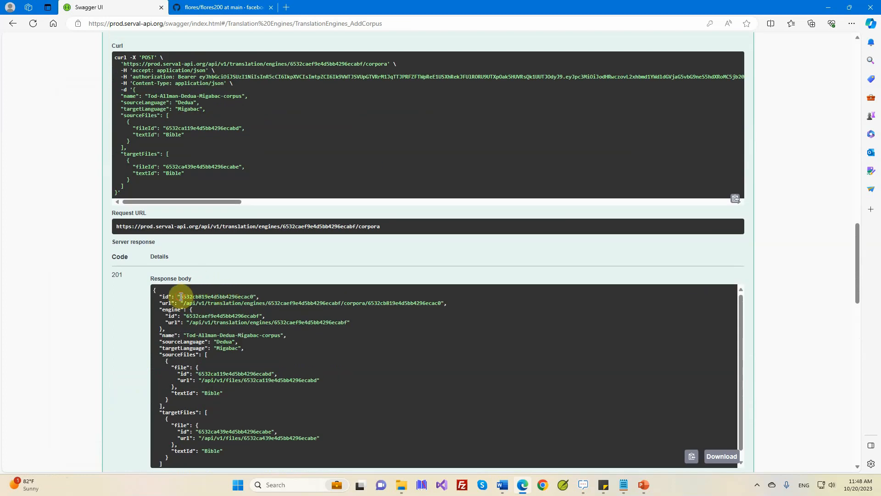
{"action": "left_click_drag", "start_coordinate": [180, 296], "coordinate": [254, 297]}
{"action": "key", "text": "ctrl+c"}
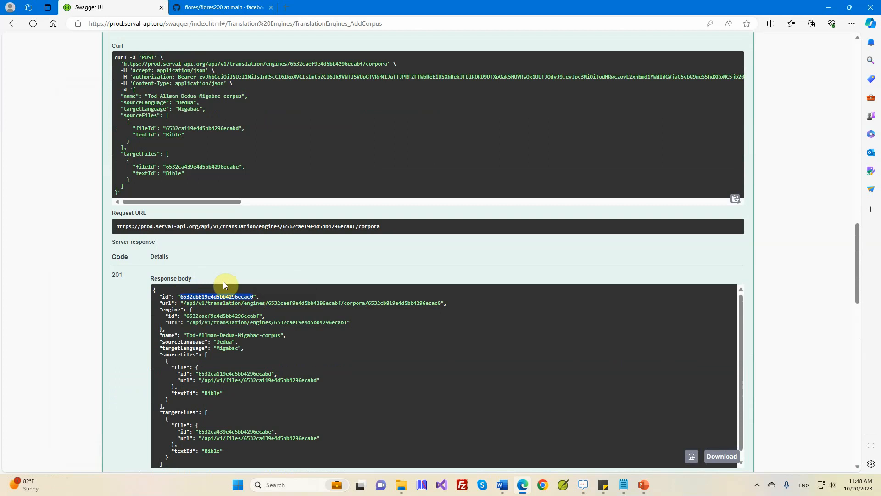
- Add a "Corpus id:" line below the Engine id in the Word notes and paste the copied corpus id after it
{"action": "mouse_move", "coordinate": [502, 485]}
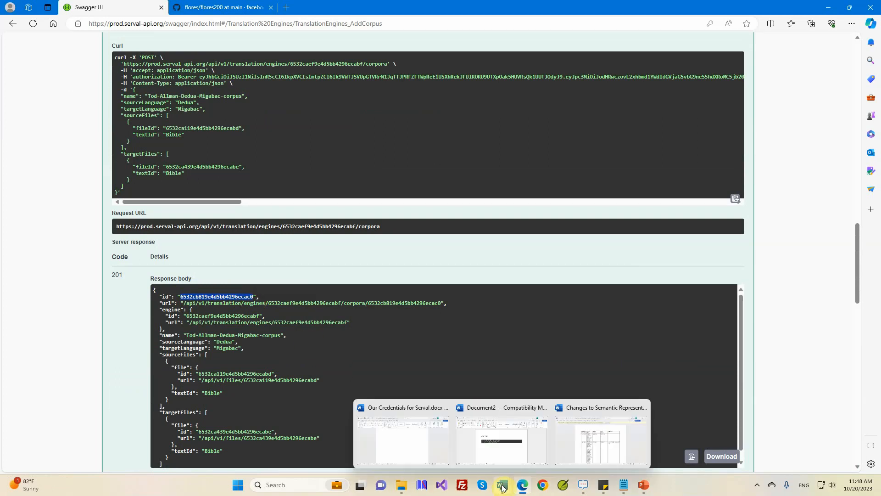
{"action": "left_click", "coordinate": [508, 456]}
{"action": "left_click", "coordinate": [265, 286]}
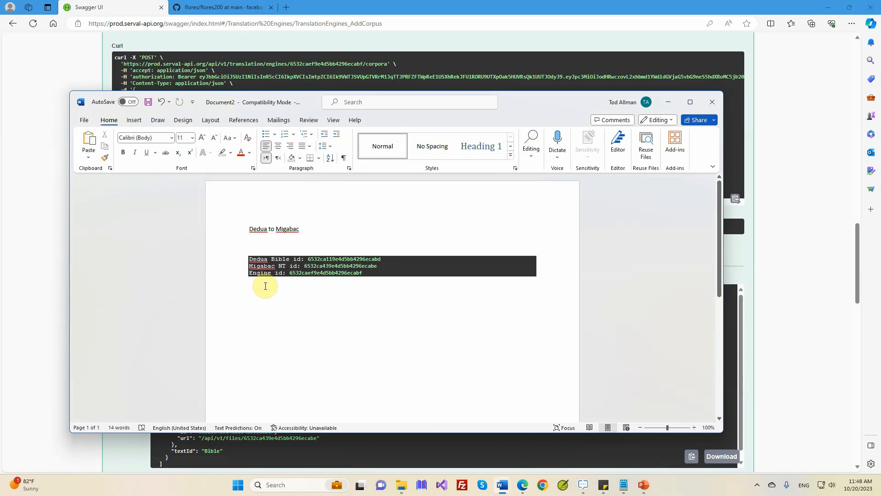
{"action": "type", "text": "Corpus id:"}
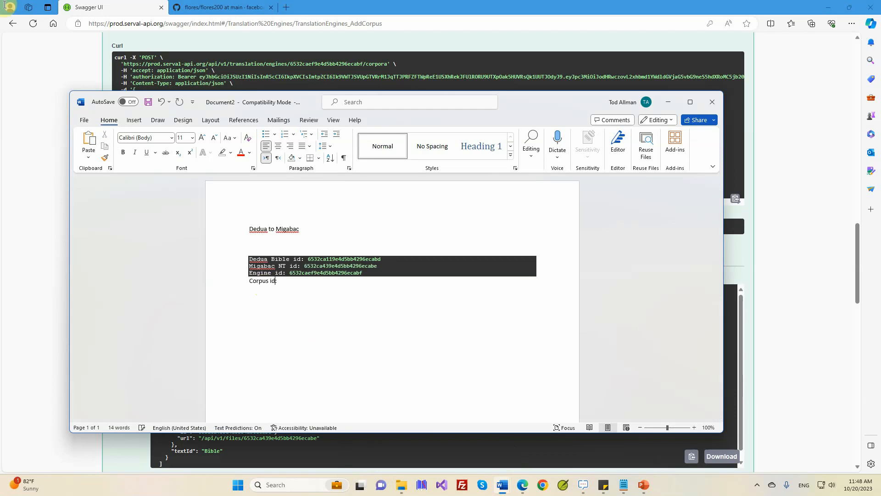
{"action": "key", "text": "ctrl+v"}
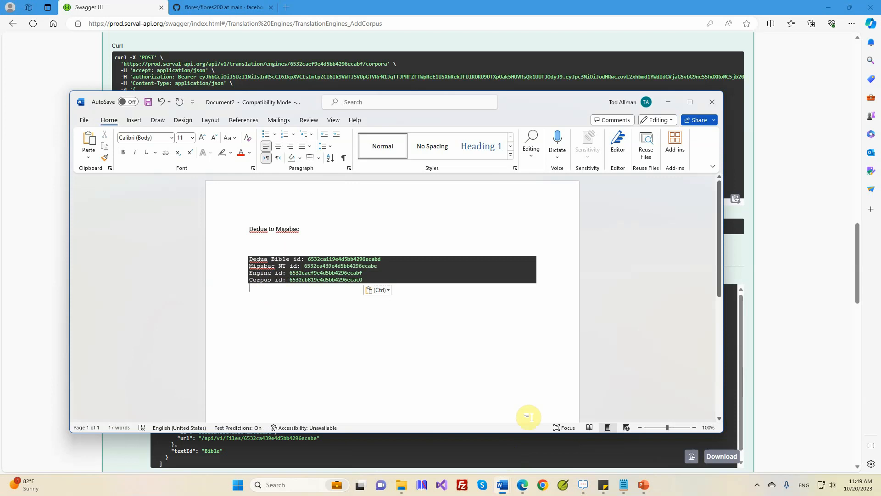
- Check the PowerPoint outline, collapse the add-corpus request in Swagger UI, and make the POST /translation/engines/{id}/builds request editable
{"action": "left_click", "coordinate": [644, 485]}
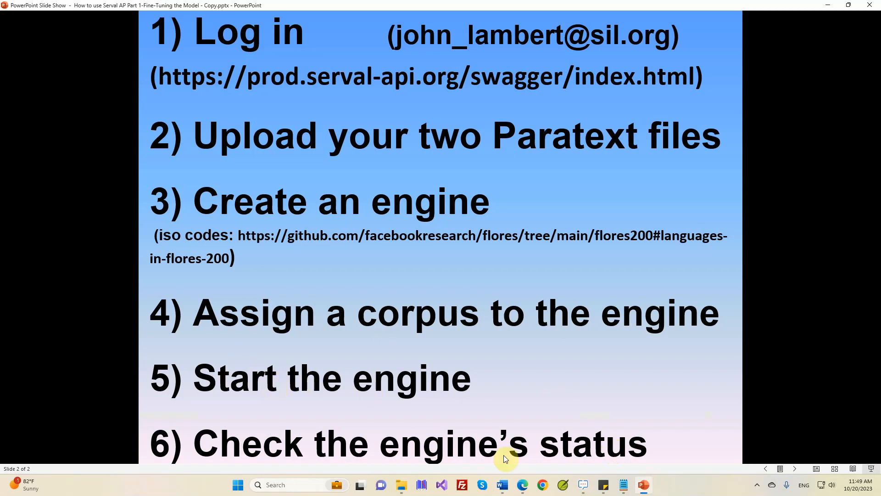
{"action": "left_click", "coordinate": [519, 482]}
{"action": "scroll", "coordinate": [577, 216], "scroll_direction": "up", "scroll_amount": 10}
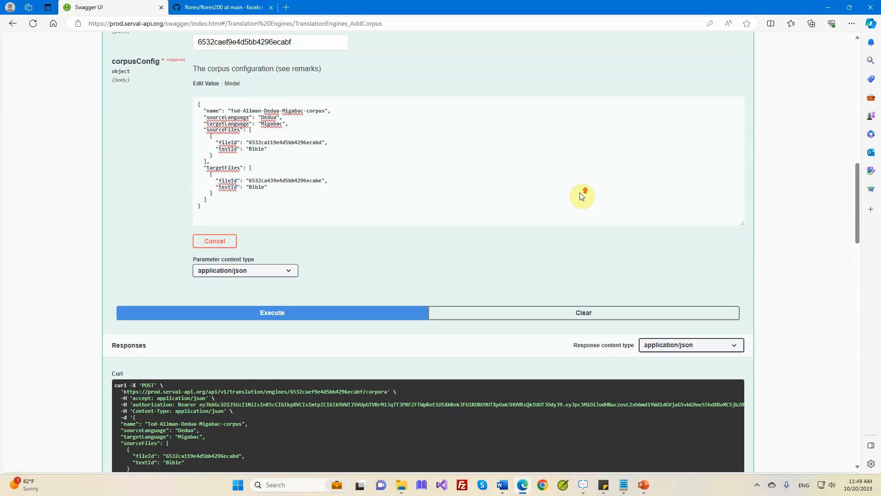
{"action": "scroll", "coordinate": [581, 193], "scroll_direction": "up", "scroll_amount": 5}
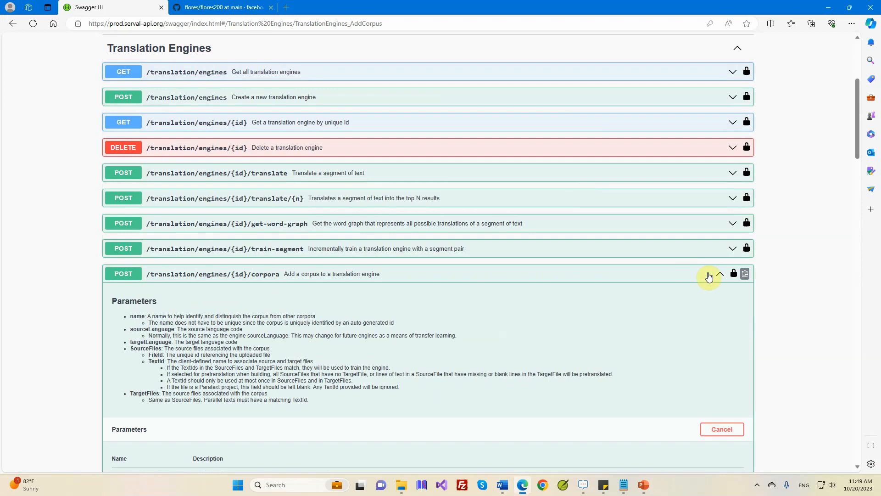
{"action": "left_click", "coordinate": [717, 277]}
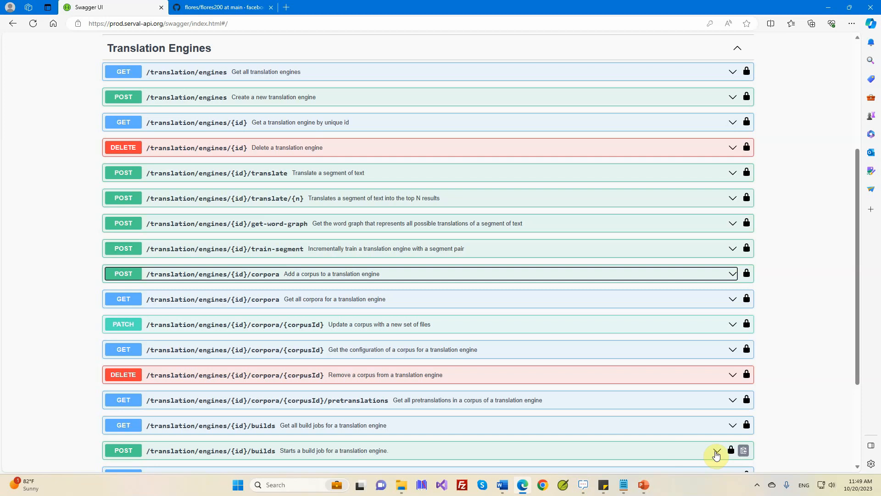
{"action": "left_click", "coordinate": [718, 451]}
{"action": "scroll", "coordinate": [616, 329], "scroll_direction": "down", "scroll_amount": 6}
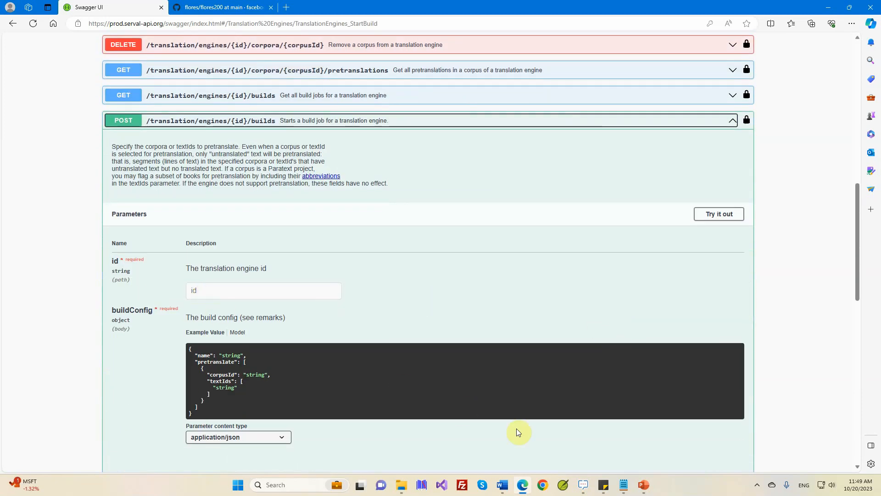
{"action": "left_click", "coordinate": [719, 214]}
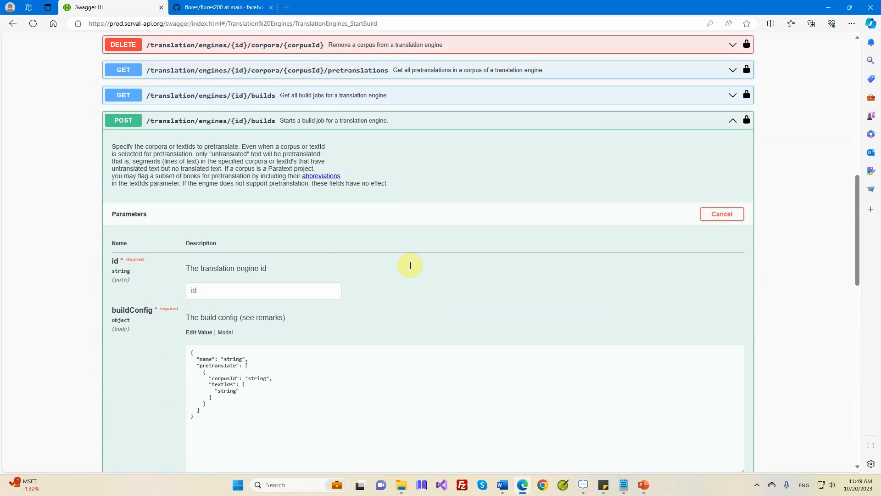
- Copy the Engine id from the Word notes into the translation engine id parameter of the build request in Swagger UI
{"action": "mouse_move", "coordinate": [504, 485]}
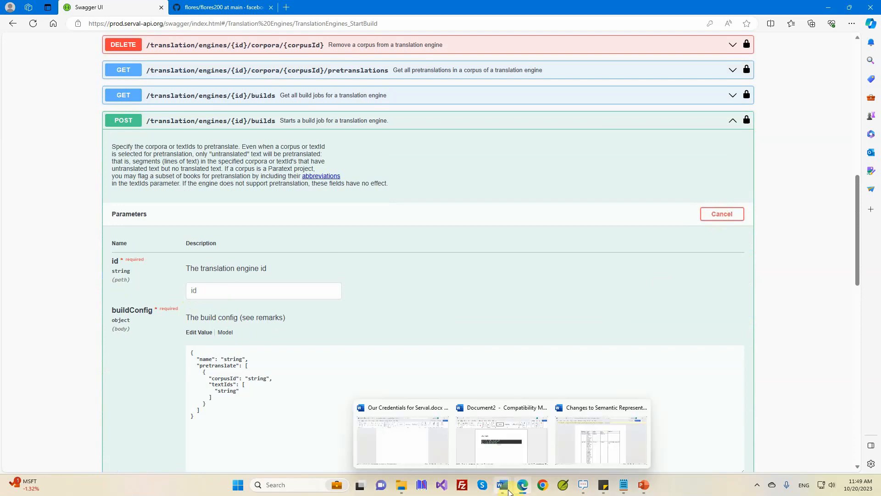
{"action": "left_click", "coordinate": [521, 456]}
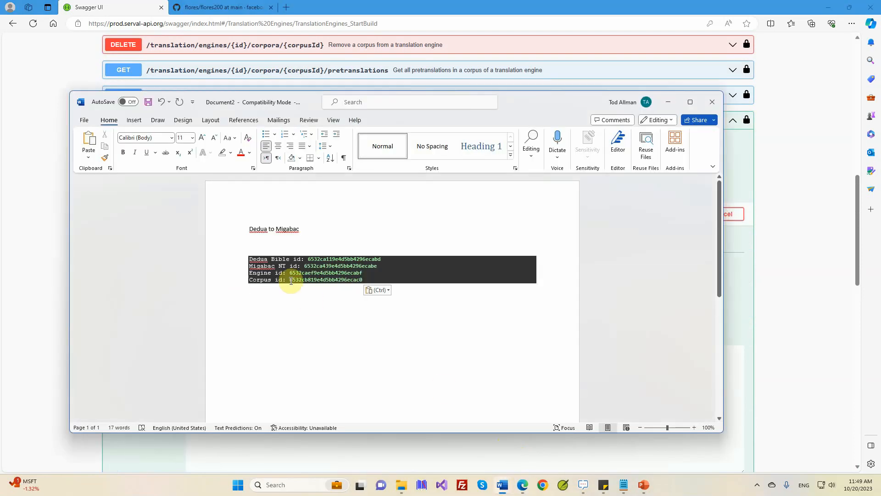
{"action": "left_click", "coordinate": [362, 273]}
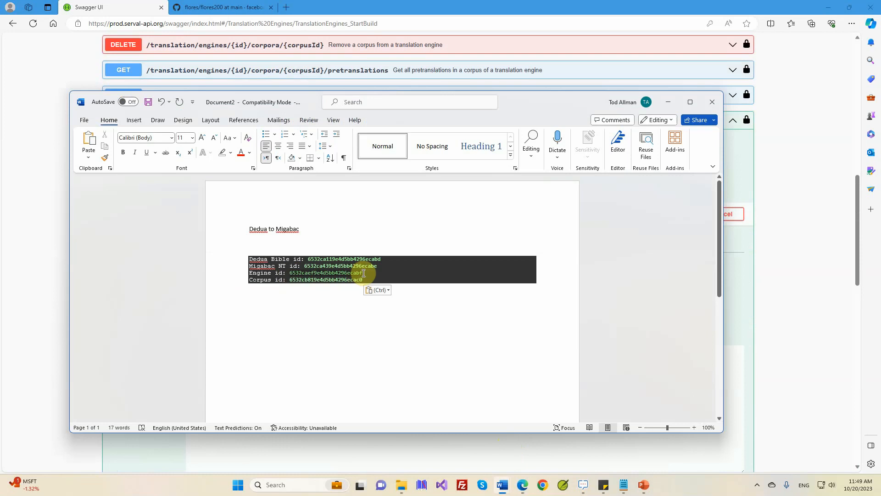
{"action": "left_click", "coordinate": [341, 338]}
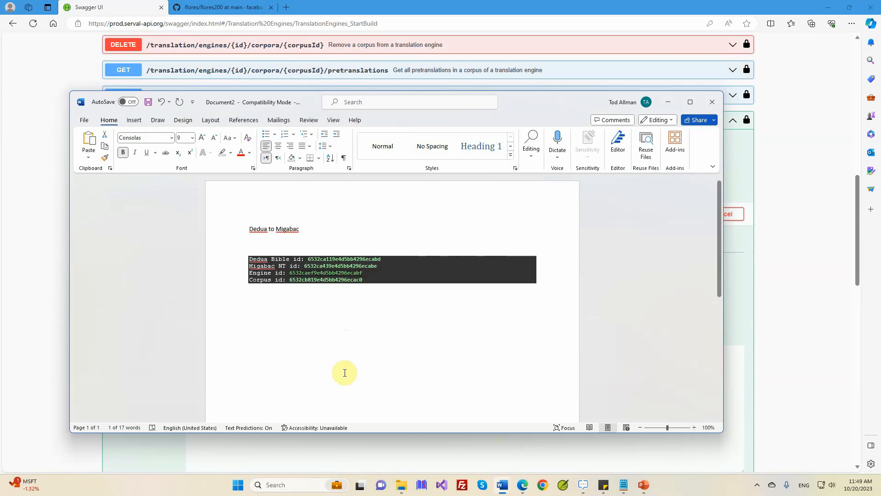
{"action": "left_click", "coordinate": [522, 484]}
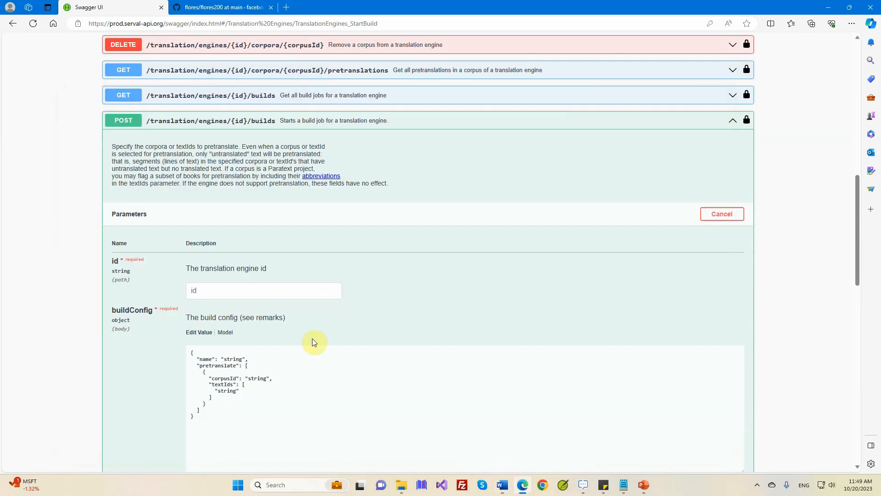
{"action": "left_click", "coordinate": [237, 295]}
{"action": "type", "text": "6532caef9e4d5bb4296ecabf"}
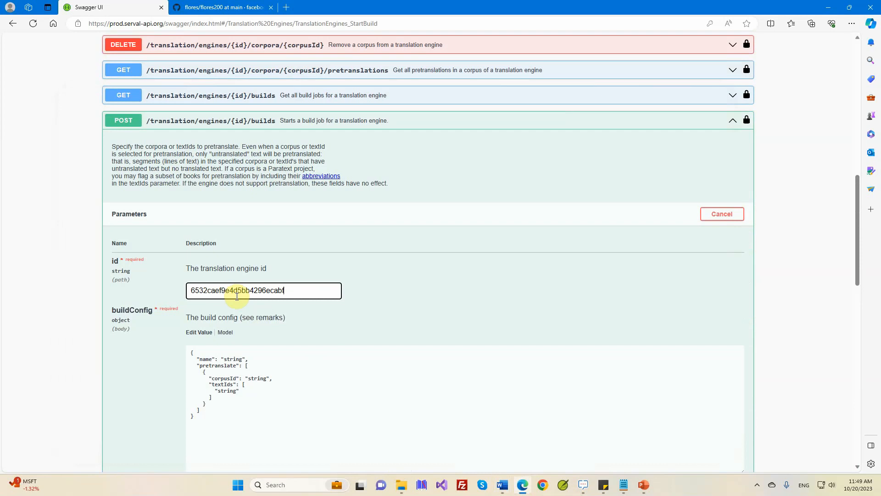
- Name the build with the person's full name plus "-Dedua-Migabac-translation" and copy the Corpus id from the Word notes into its corpusId
{"action": "double_click", "coordinate": [235, 360]}
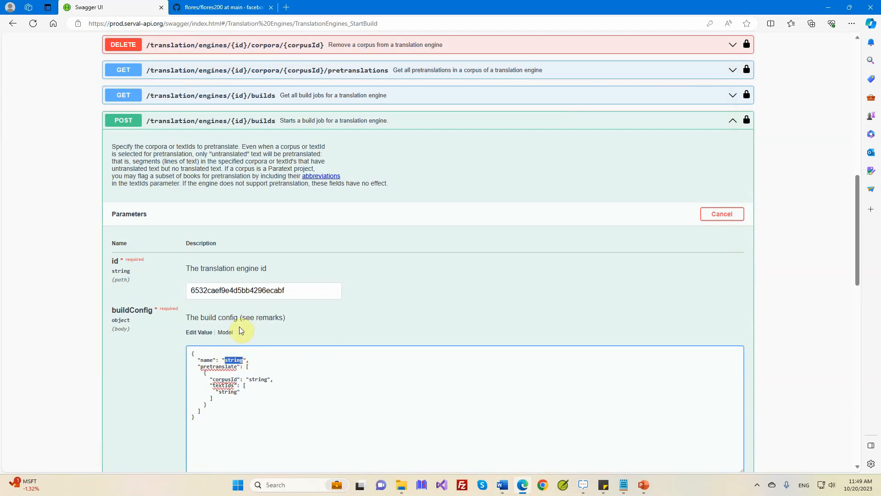
{"action": "type", "text": "Tod-Allman-Dedua-Migabac-translation"}
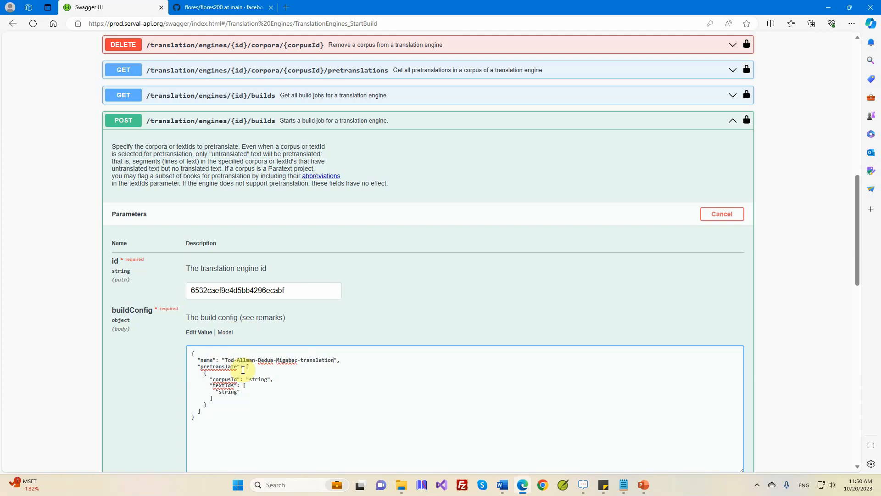
{"action": "left_click", "coordinate": [502, 486]}
{"action": "left_click", "coordinate": [514, 459]}
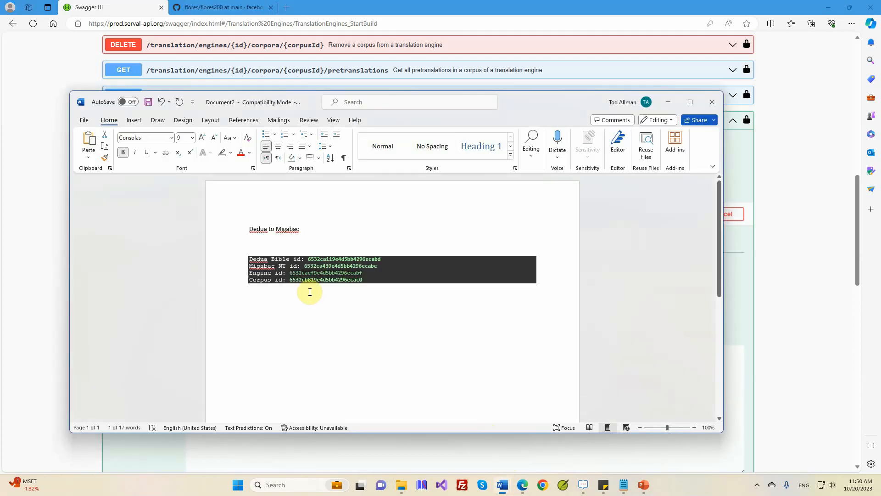
{"action": "left_click_drag", "start_coordinate": [291, 281], "coordinate": [362, 281]}
{"action": "key", "text": "ctrl+c"}
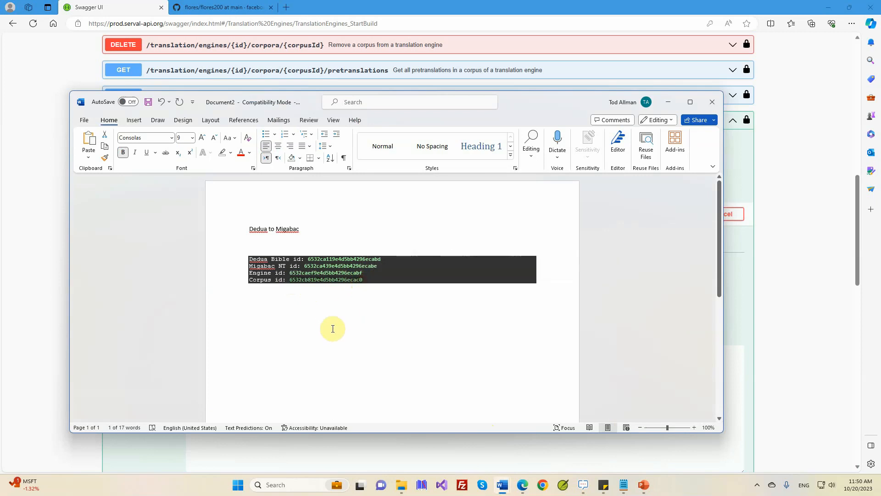
{"action": "left_click", "coordinate": [523, 485]}
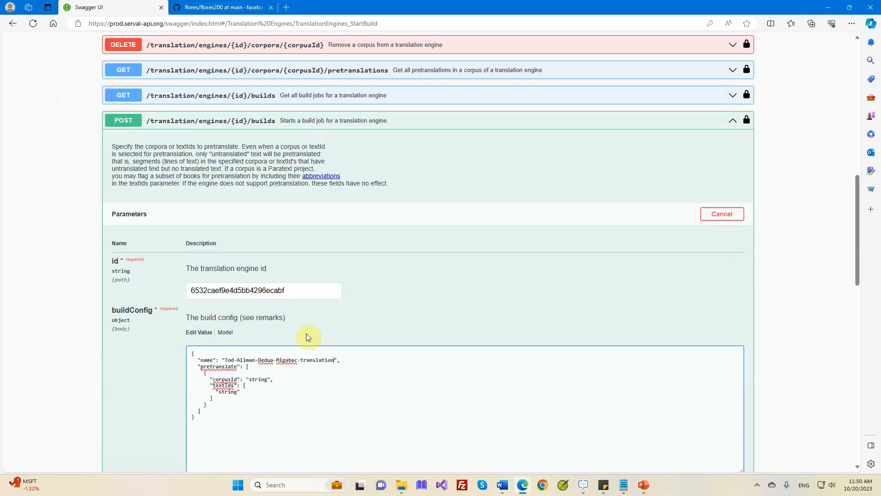
{"action": "double_click", "coordinate": [251, 379]}
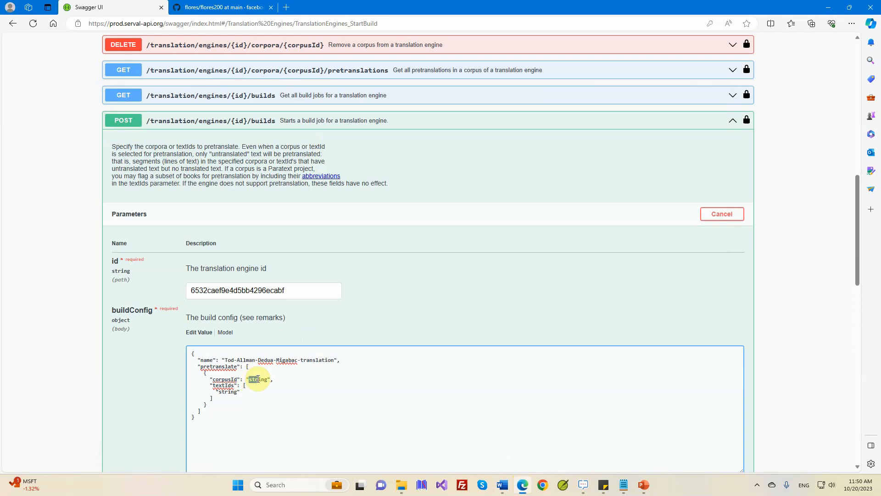
{"action": "key", "text": "ctrl+v"}
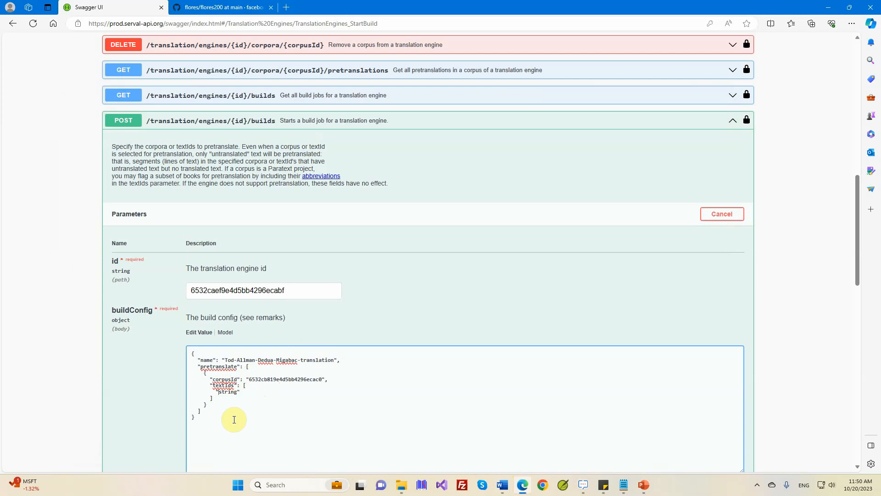
- Set the build configuration's textIds to "GEN", "RUT", execute the build request, and review the server's response body
{"action": "key", "text": "BackSpace"}
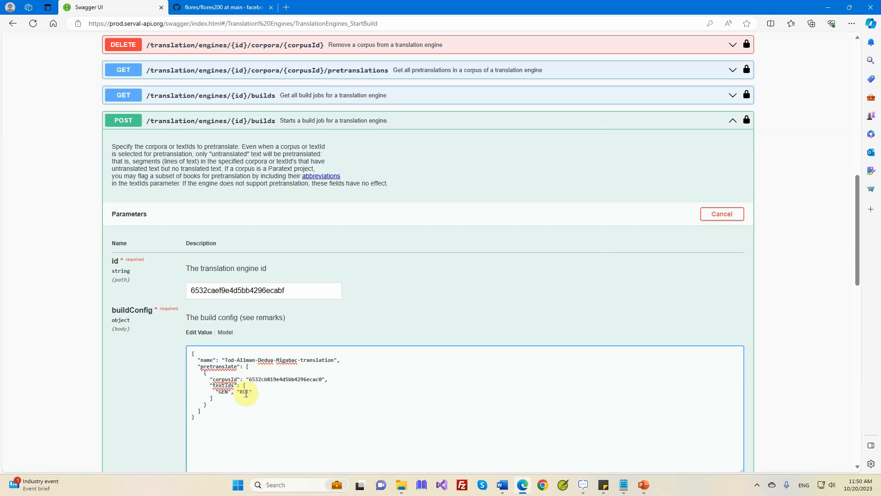
{"action": "scroll", "coordinate": [246, 395], "scroll_direction": "down", "scroll_amount": 4}
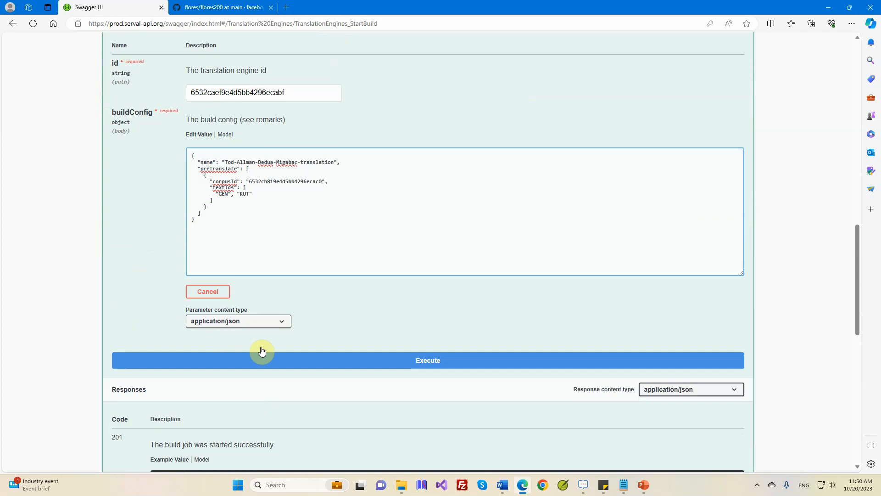
{"action": "left_click", "coordinate": [426, 360]}
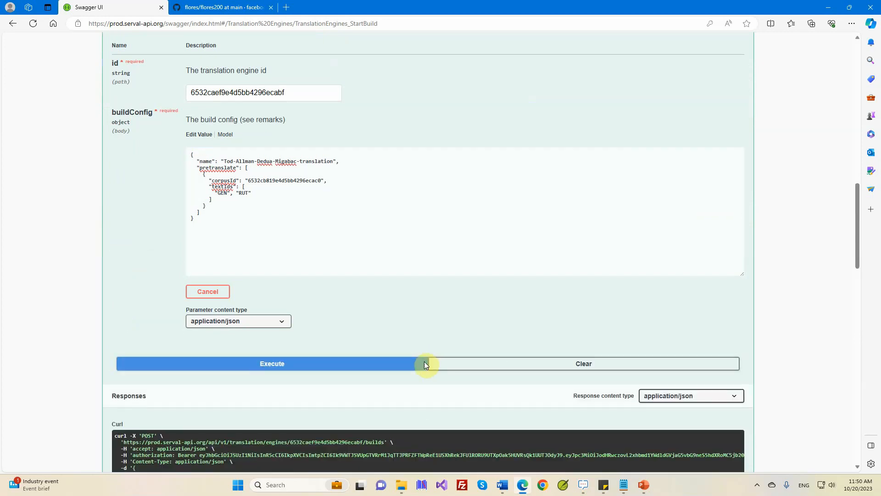
{"action": "scroll", "coordinate": [327, 402], "scroll_direction": "down", "scroll_amount": 5}
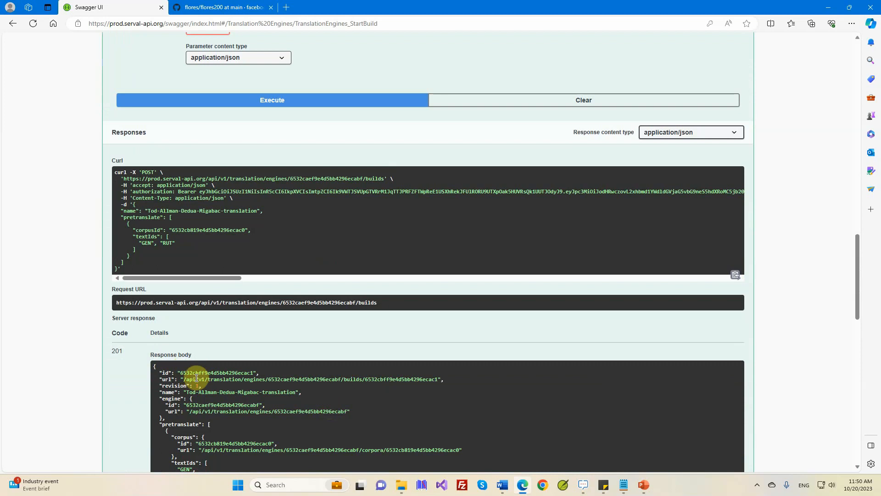
{"action": "scroll", "coordinate": [196, 373], "scroll_direction": "down", "scroll_amount": 1}
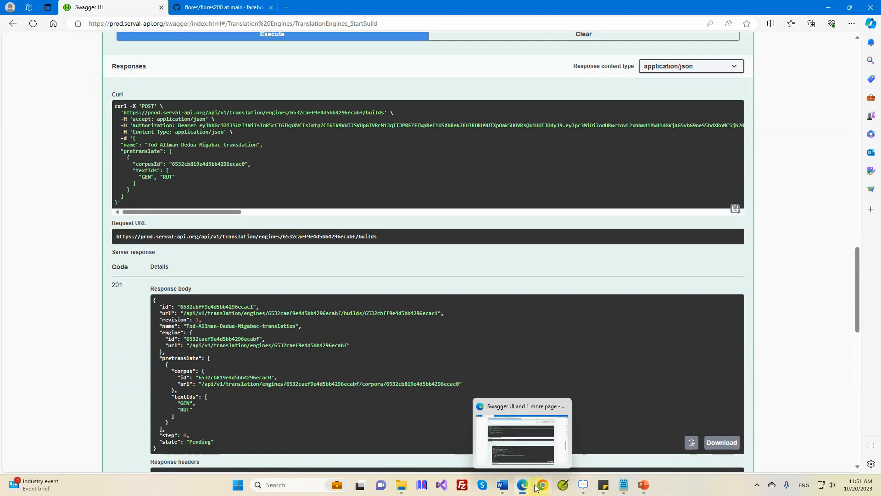
- Check the PowerPoint outline, collapse the build request in Swagger UI, and make the GET /translation/engines/{id}/current-build request editable
{"action": "left_click", "coordinate": [643, 486]}
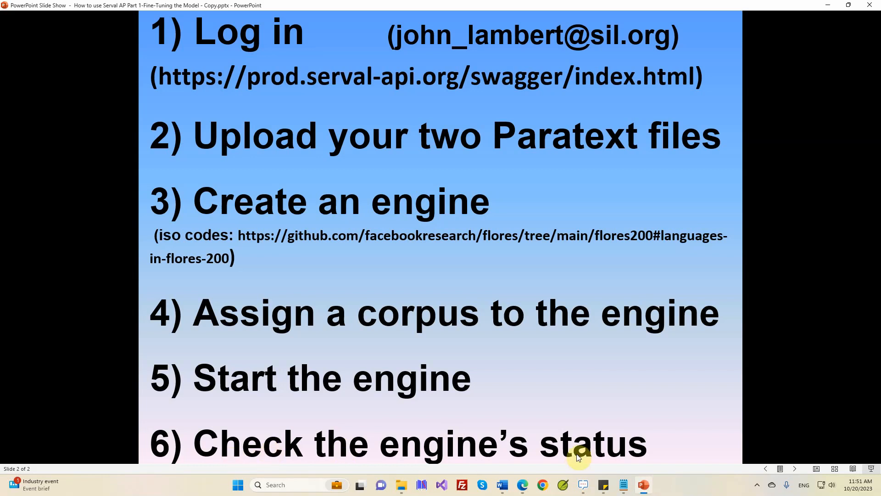
{"action": "left_click", "coordinate": [524, 486]}
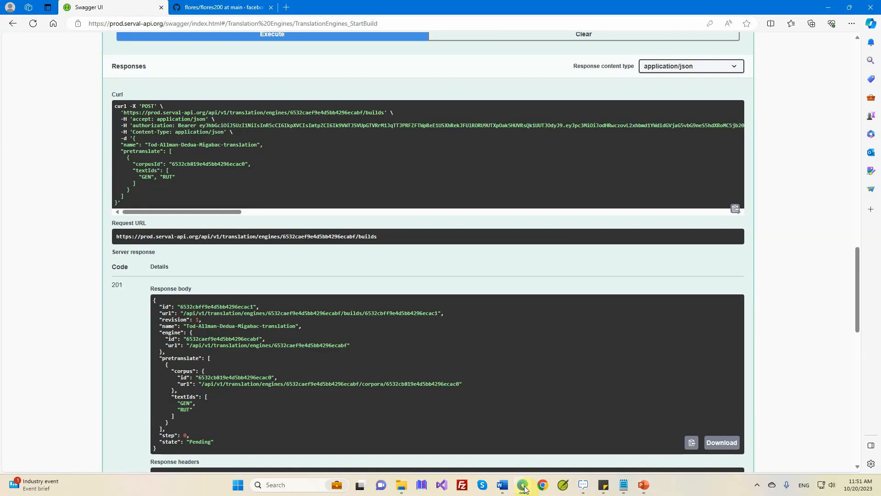
{"action": "scroll", "coordinate": [527, 261], "scroll_direction": "up", "scroll_amount": 10}
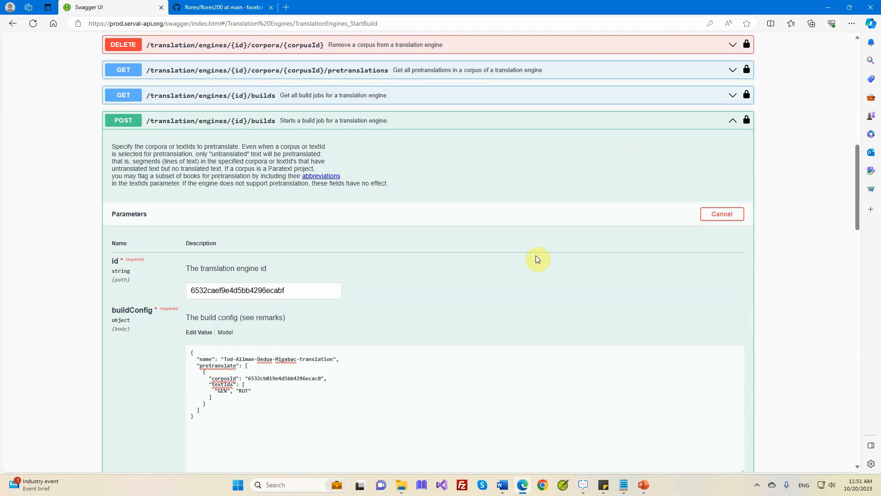
{"action": "left_click", "coordinate": [718, 121]}
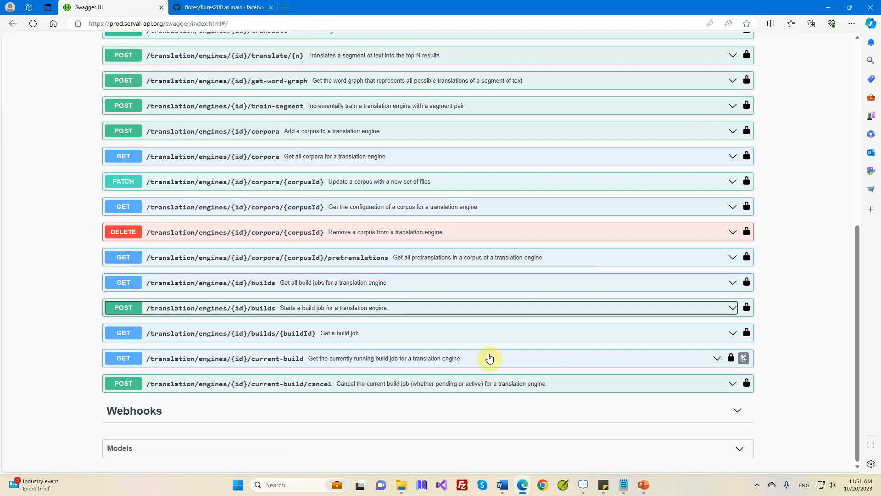
{"action": "left_click", "coordinate": [717, 359]}
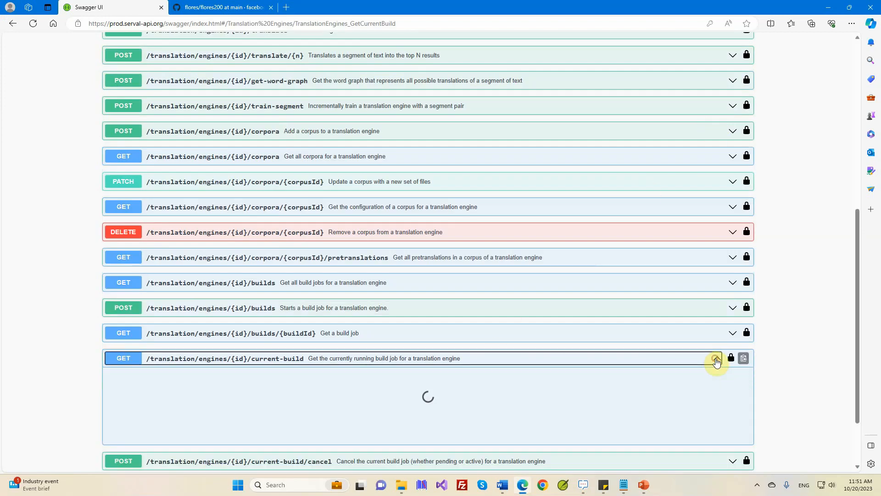
{"action": "scroll", "coordinate": [569, 399], "scroll_direction": "down", "scroll_amount": 3}
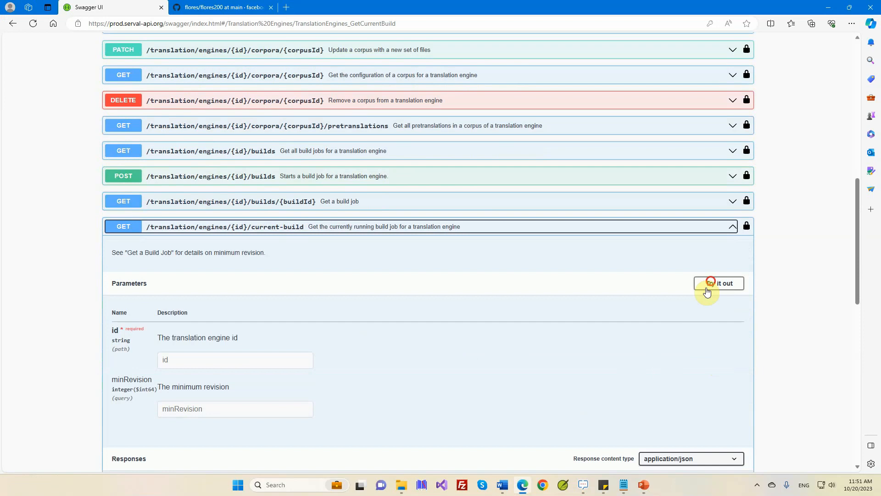
{"action": "left_click", "coordinate": [707, 288]}
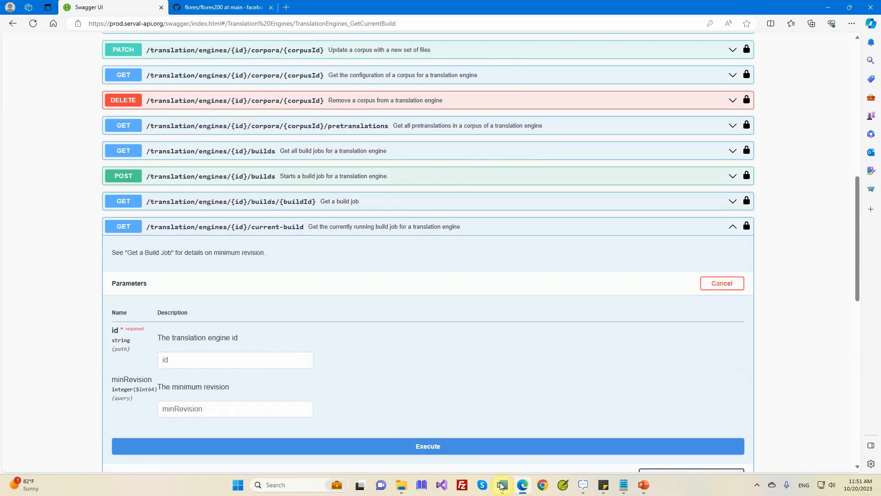
- Copy the Engine id from the Word notes into the translation engine id parameter of the current-build request in Swagger UI
{"action": "mouse_move", "coordinate": [502, 485]}
{"action": "left_click", "coordinate": [503, 452]}
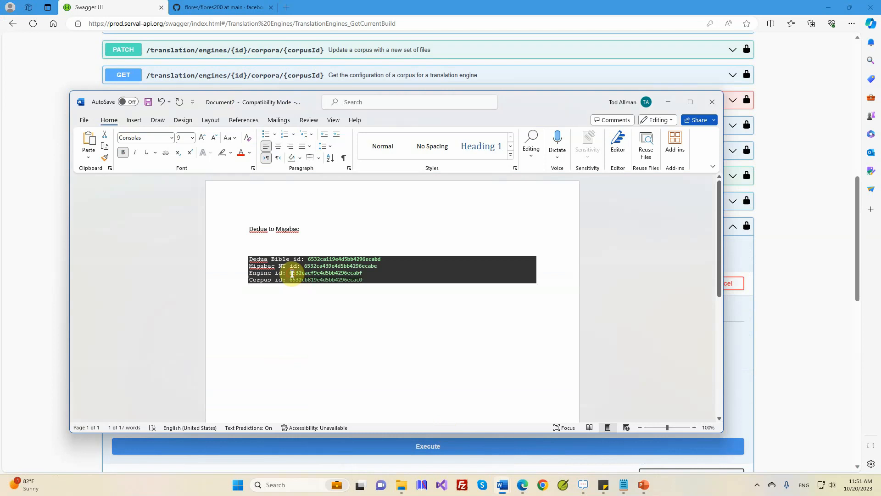
{"action": "left_click_drag", "start_coordinate": [292, 273], "coordinate": [363, 273]}
{"action": "key", "text": "ctrl+c"}
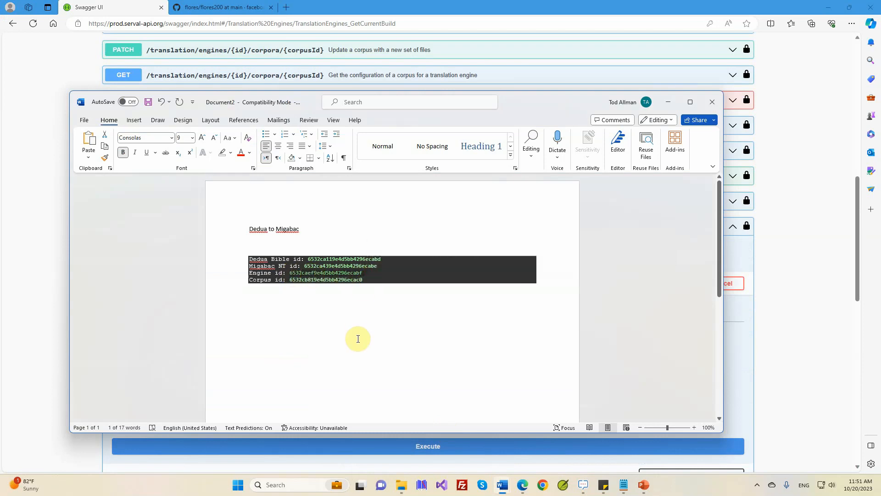
{"action": "left_click", "coordinate": [519, 483]}
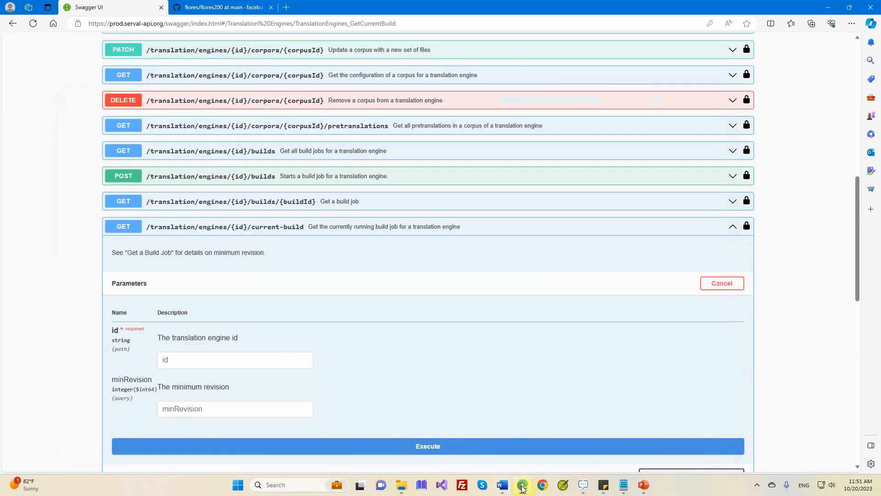
{"action": "left_click", "coordinate": [204, 365]}
{"action": "key", "text": "ctrl+v"}
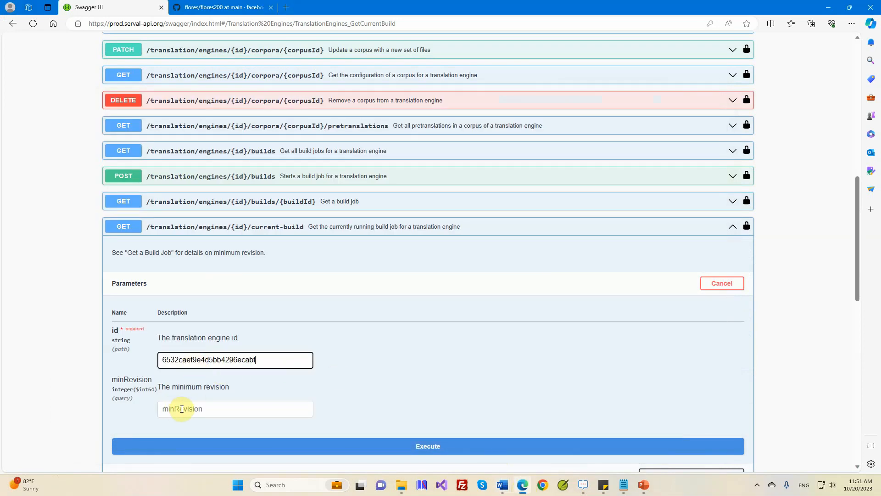
- Execute the current-build request with minRevision left empty and examine the build's state in the response body
{"action": "scroll", "coordinate": [222, 394], "scroll_direction": "down", "scroll_amount": 3}
{"action": "left_click", "coordinate": [426, 316]}
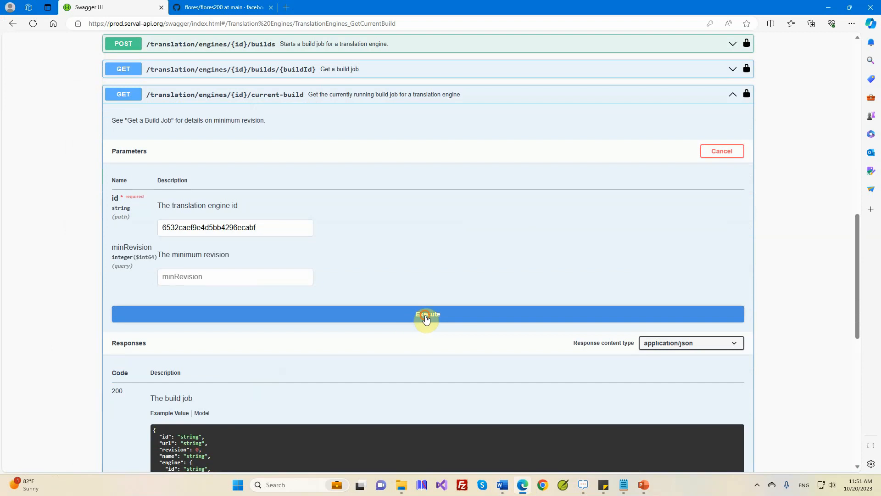
{"action": "scroll", "coordinate": [389, 327], "scroll_direction": "down", "scroll_amount": 5}
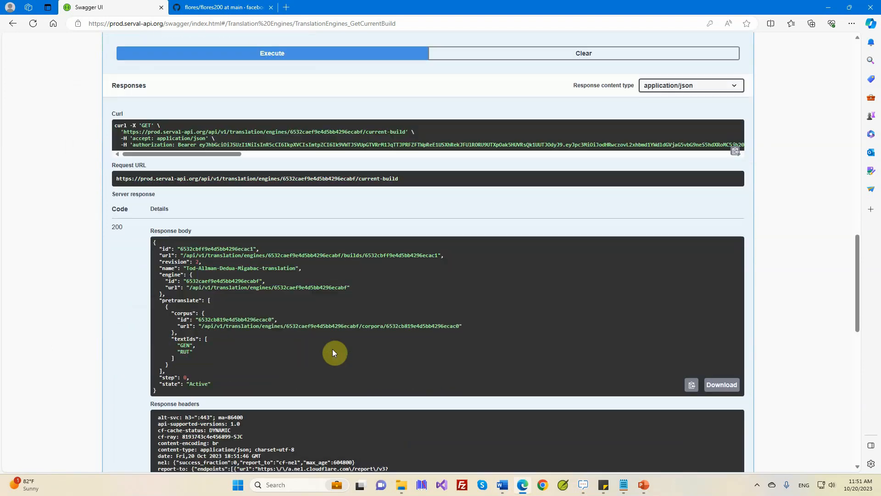